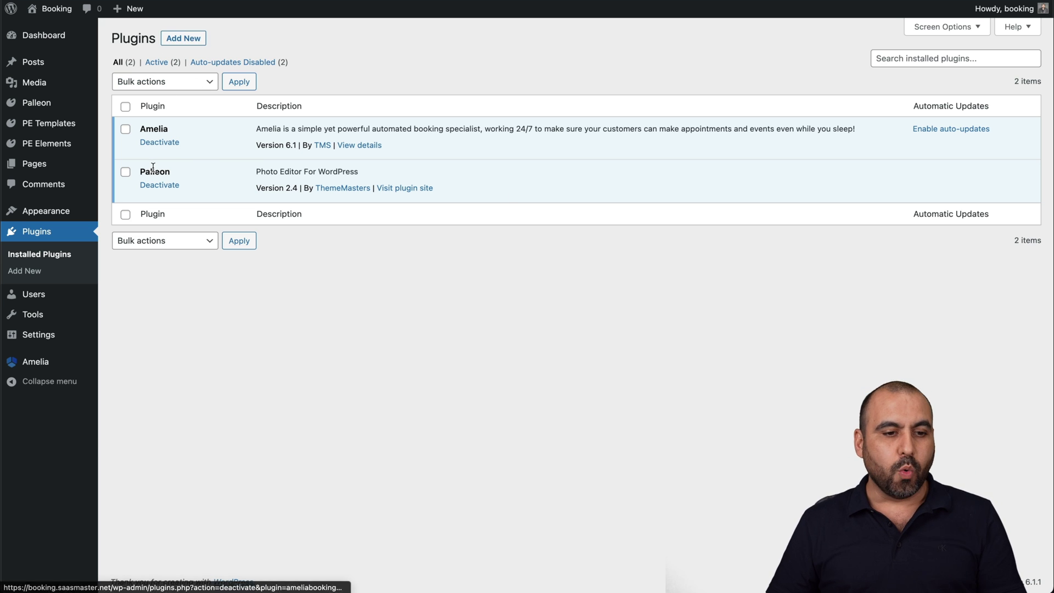
# - Open the Palleon photo editor and browse both template library pages, the saved templates and the blank canvas options
pyautogui.moveTo(48, 99)
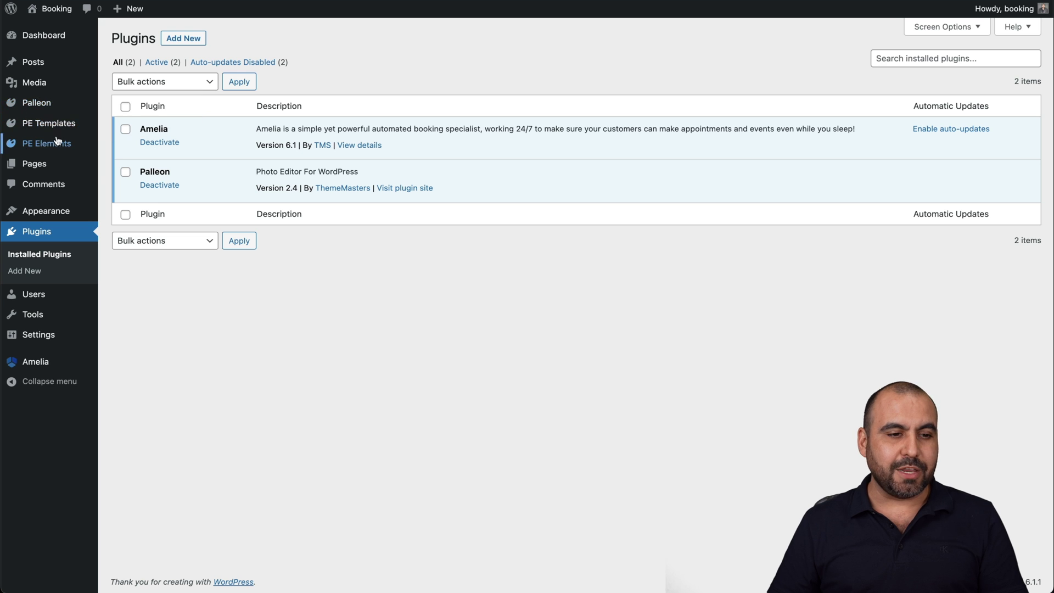
pyautogui.click(38, 104)
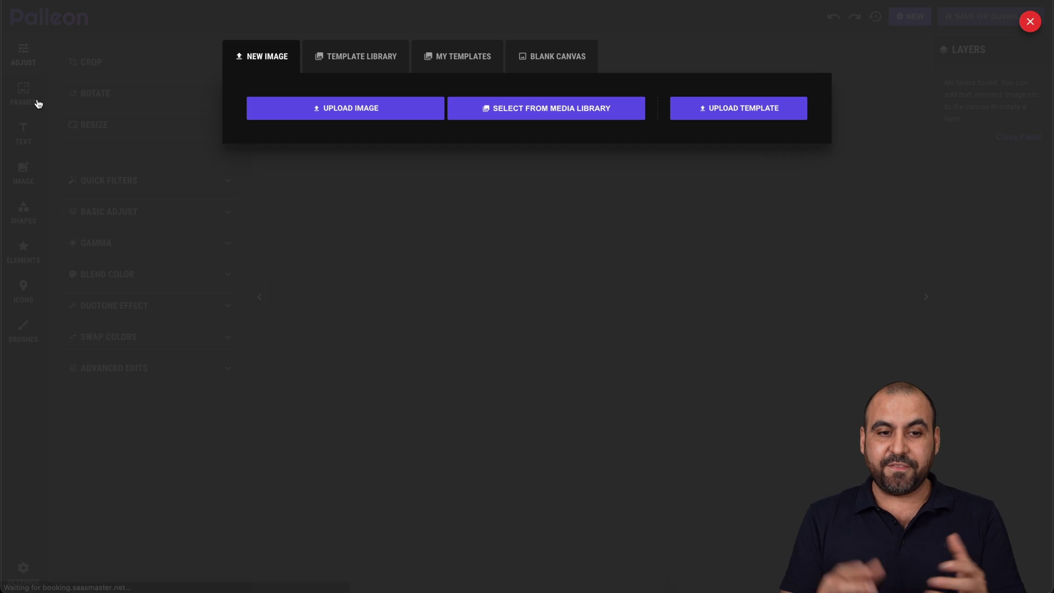
pyautogui.click(335, 58)
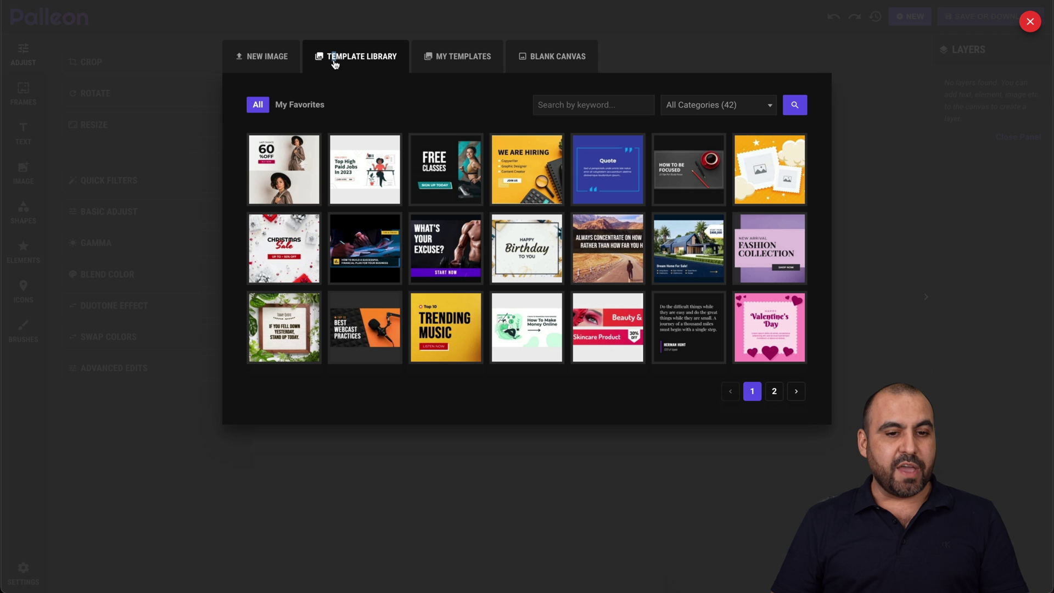
pyautogui.click(774, 391)
pyautogui.click(753, 392)
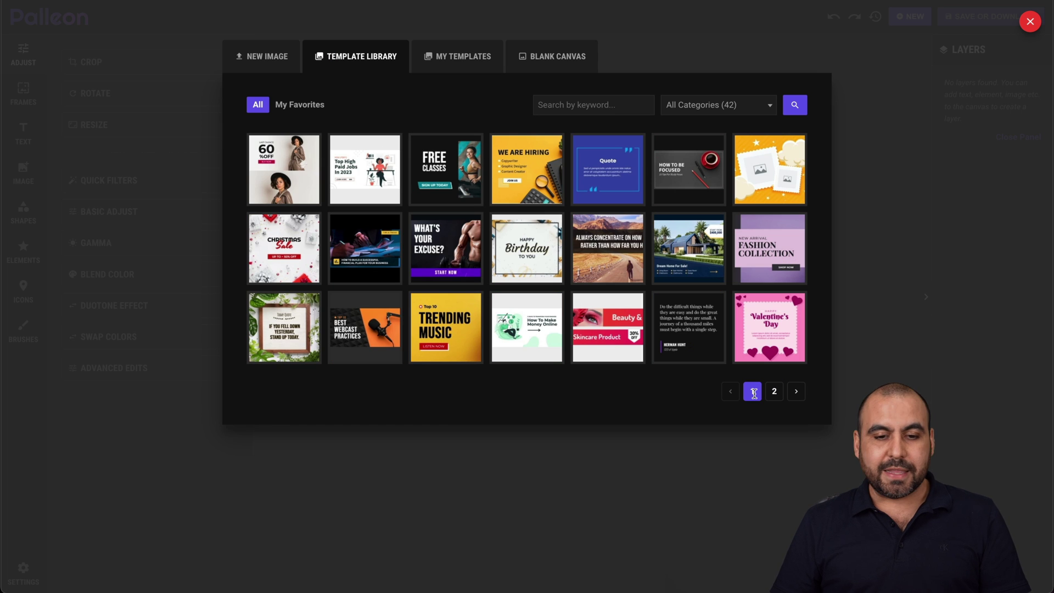
pyautogui.click(772, 393)
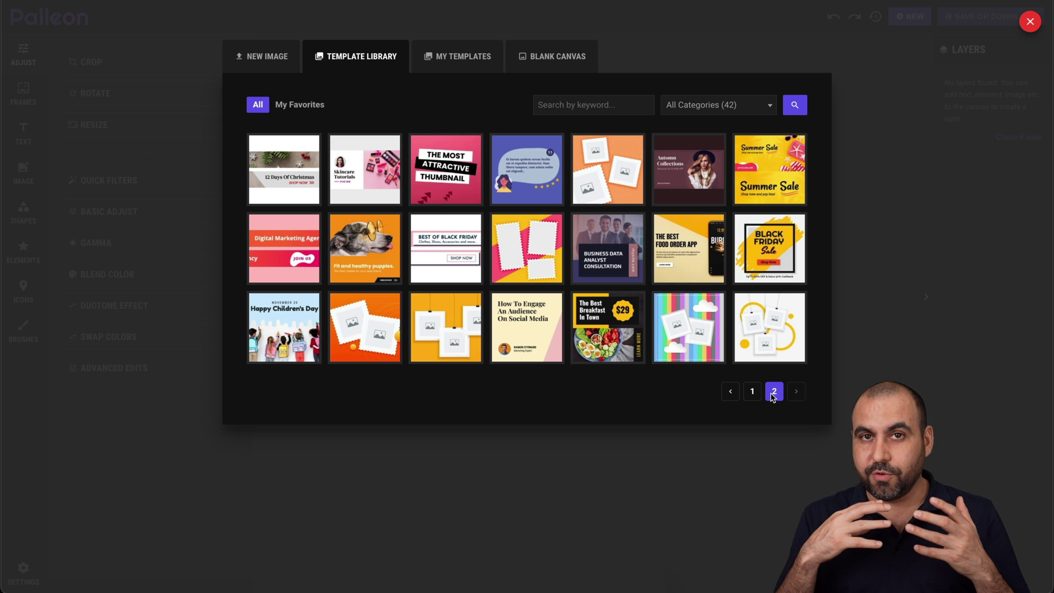
pyautogui.click(443, 66)
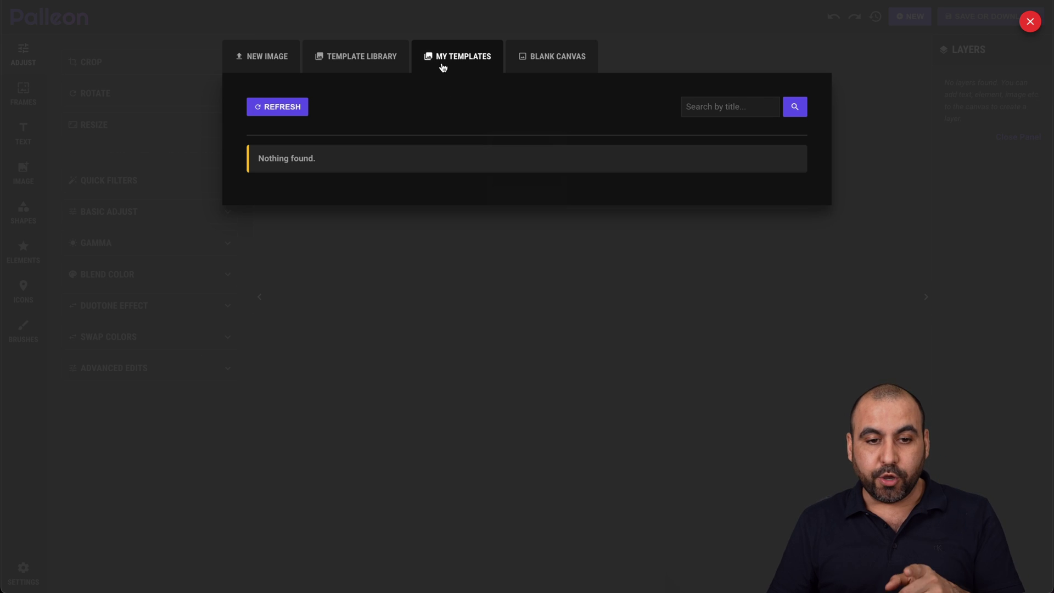
pyautogui.click(562, 69)
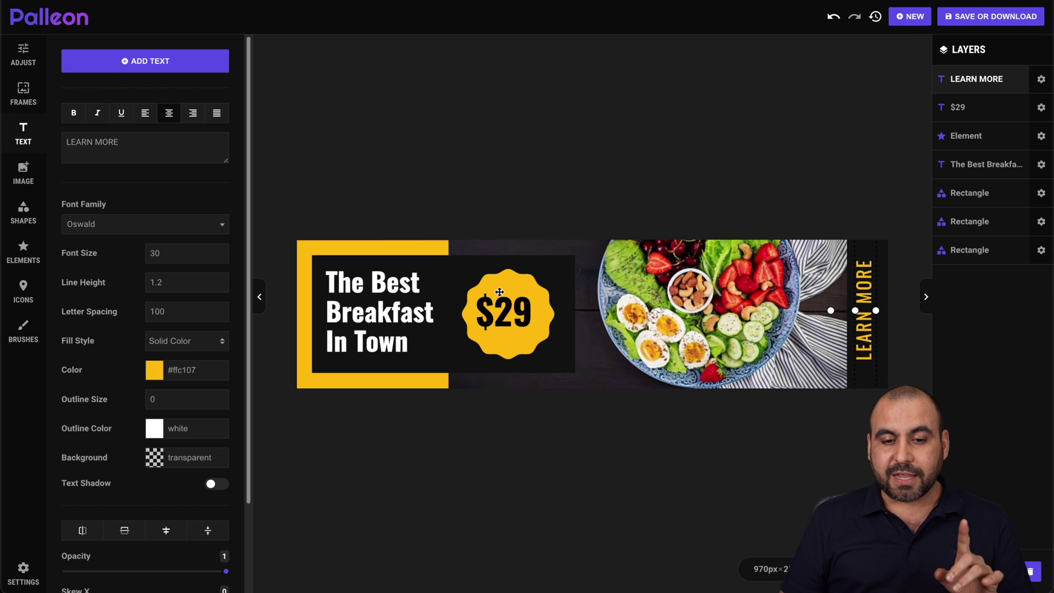
# - Select the $29 price text and view its layer's lock, duplicate, visibility and delete options
pyautogui.click(520, 311)
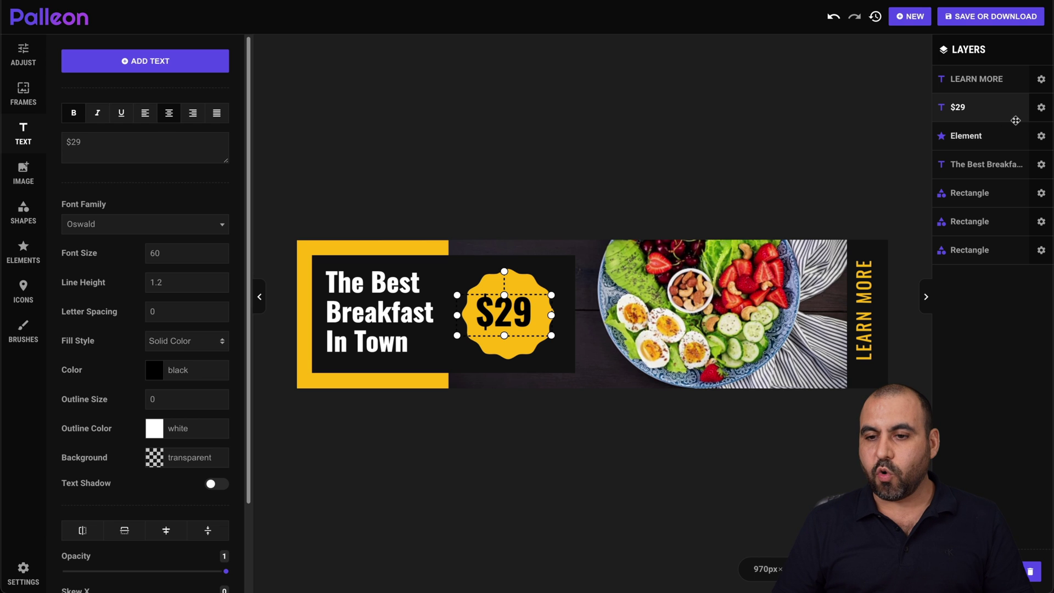
pyautogui.click(1041, 108)
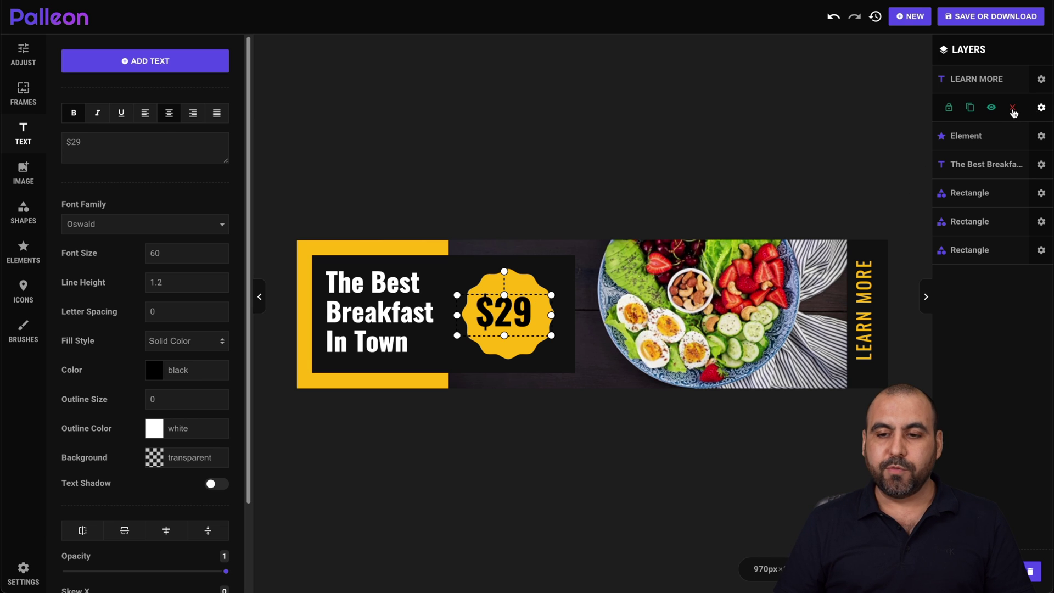
pyautogui.click(1039, 110)
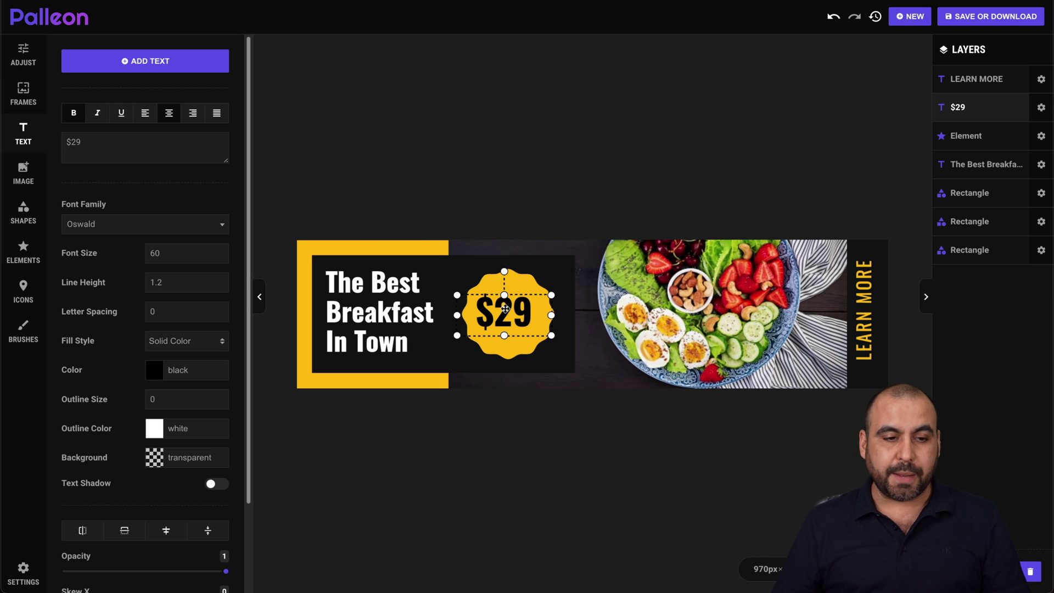
# - Change the price text in the yellow badge to $39
pyautogui.moveTo(86, 148); pyautogui.dragTo(58, 144)
pyautogui.doubleClick(506, 309)
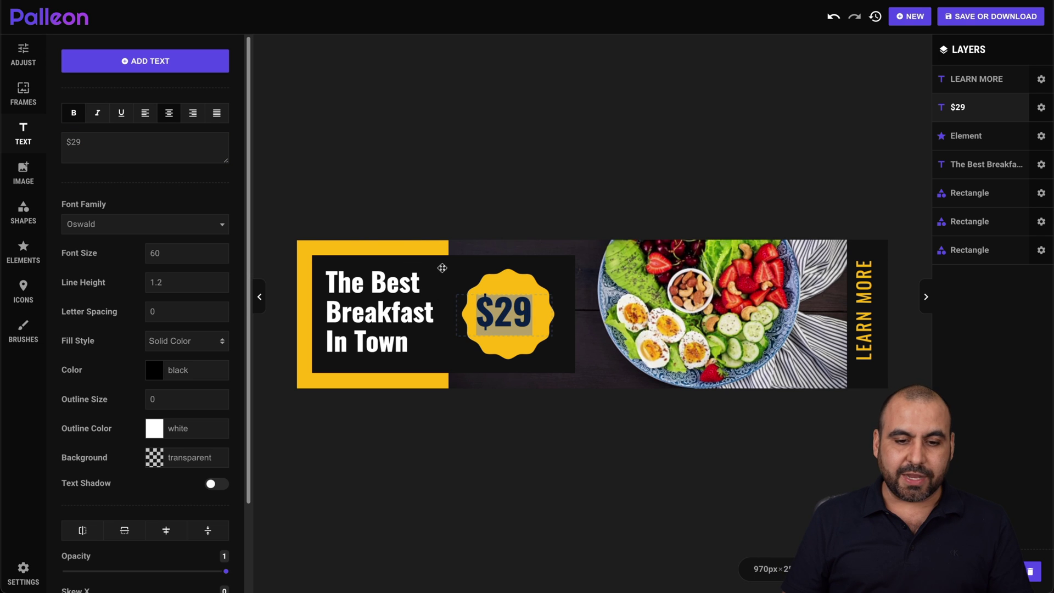
pyautogui.click(525, 318)
pyautogui.click(512, 316)
pyautogui.press('BackSpace')
pyautogui.write('3')
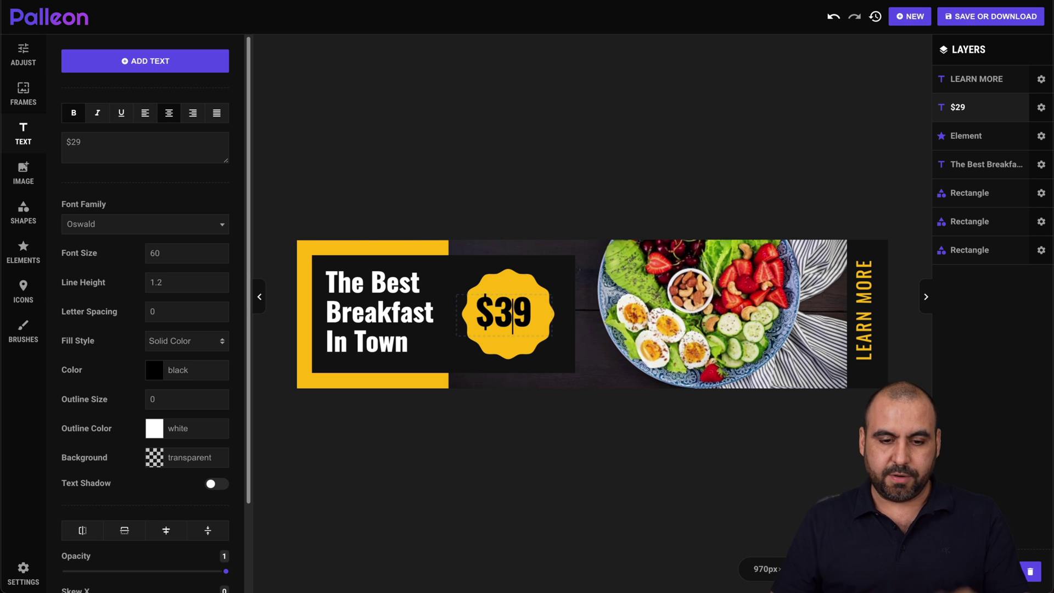
pyautogui.click(508, 260)
# - Turn on the text shadow for the headline "The Best Breakfast In Town" and move it over the food plate
pyautogui.click(410, 296)
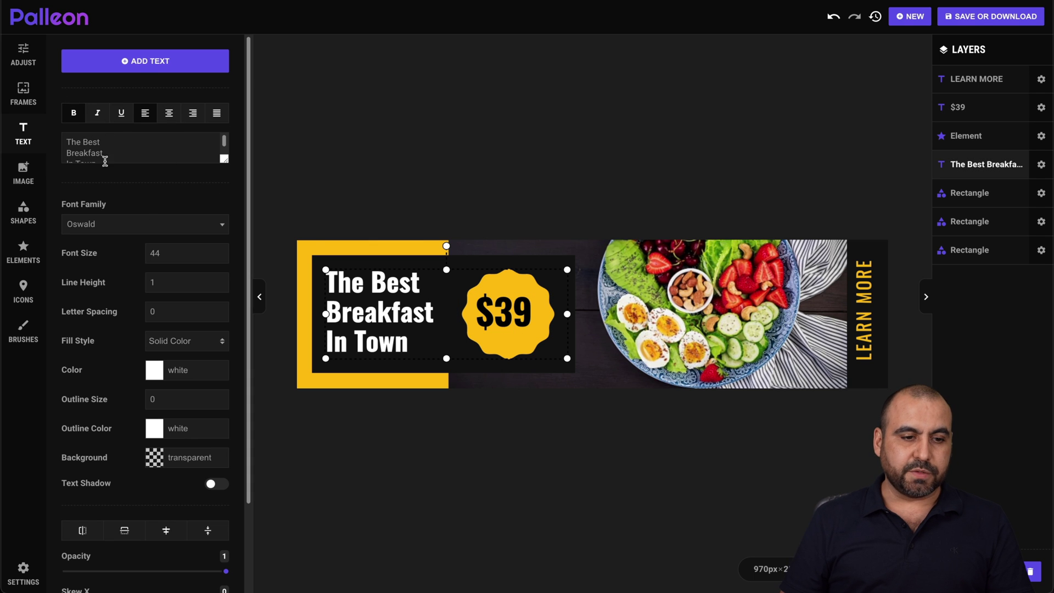
pyautogui.scroll(-3, 148, 220)
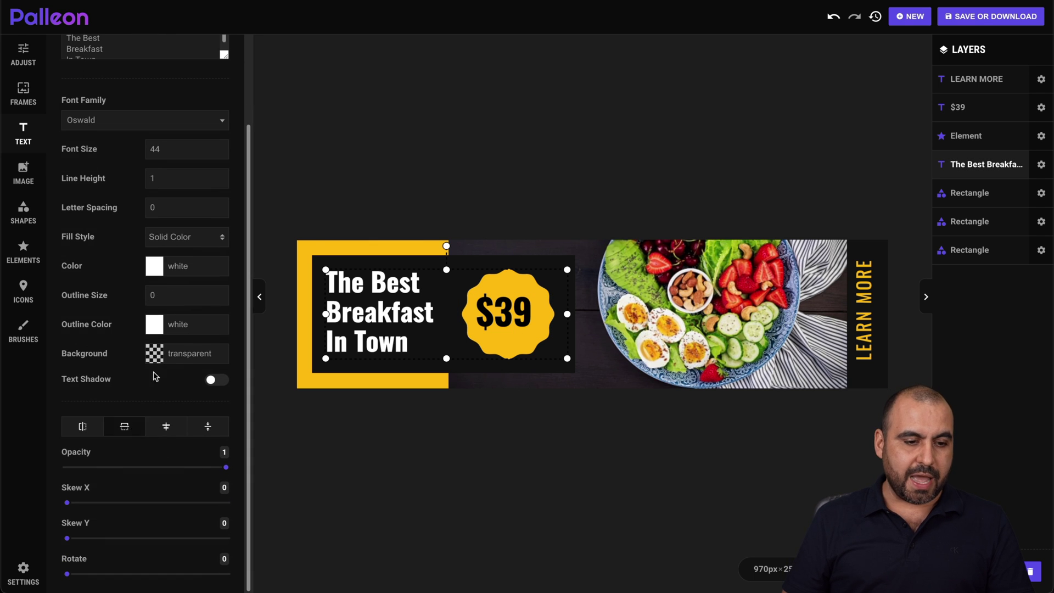
pyautogui.click(216, 381)
pyautogui.moveTo(433, 314); pyautogui.dragTo(801, 320)
pyautogui.click(216, 380)
pyautogui.click(216, 381)
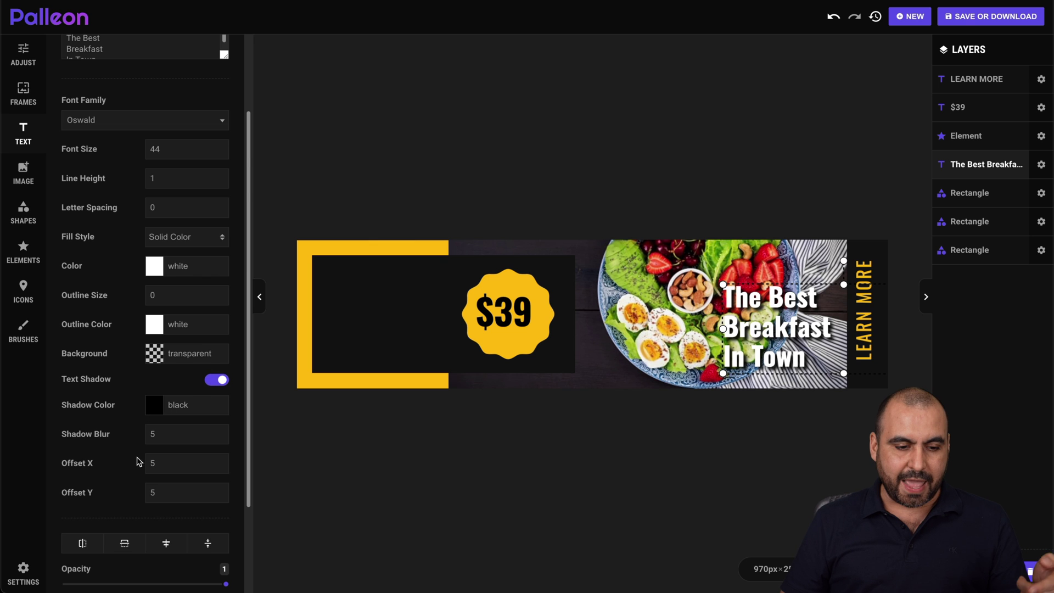
# - Move the headline back into the black box beside the price badge
pyautogui.scroll(-3, 137, 461)
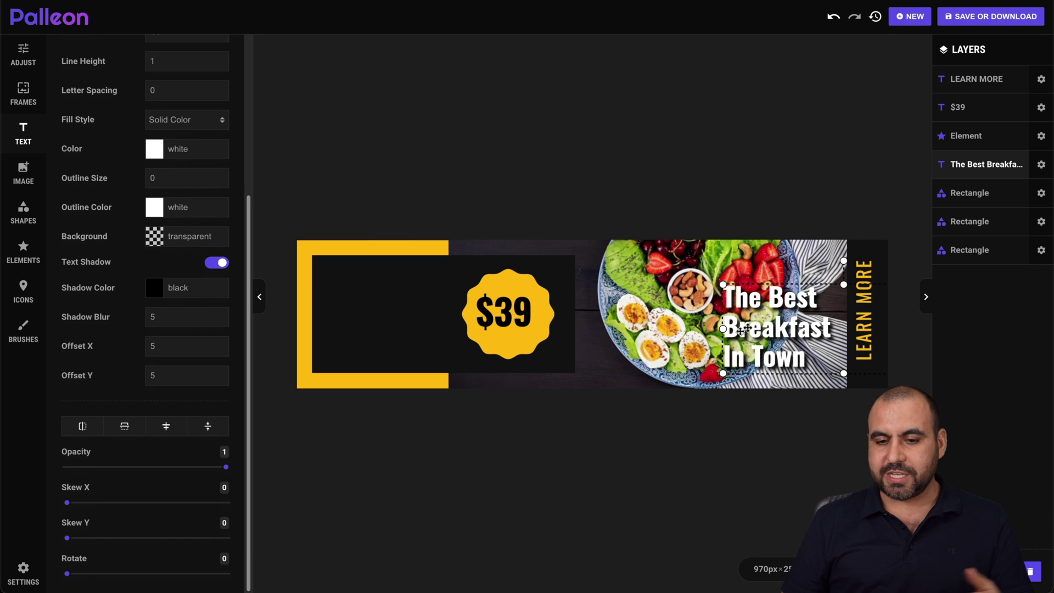
pyautogui.moveTo(785, 311); pyautogui.dragTo(389, 300)
pyautogui.scroll(4, 188, 207)
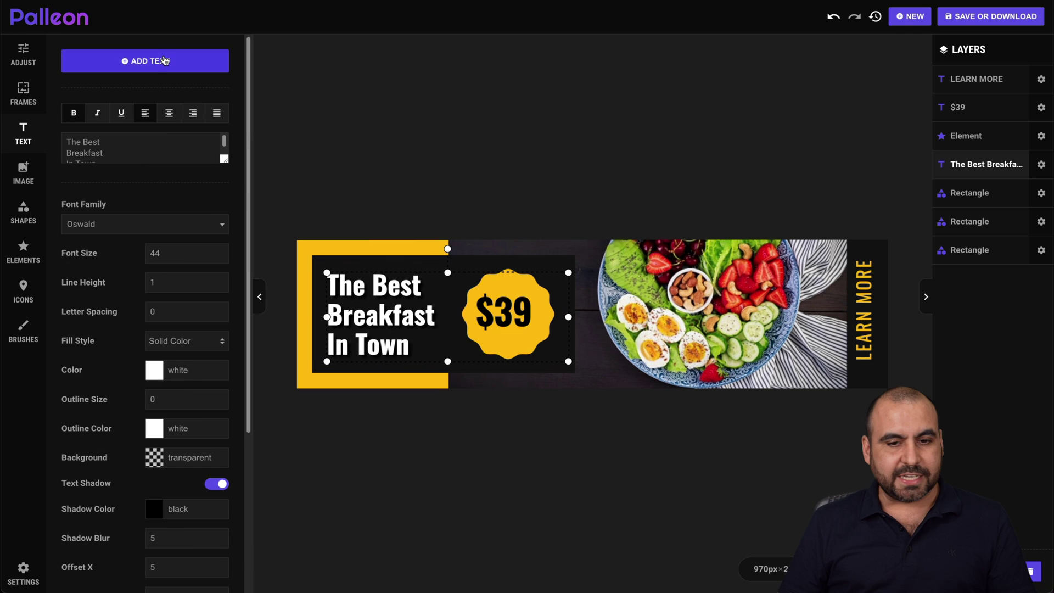
# - Add a new text box with the placeholder text and move it off the canvas beyond its upper-right corner
pyautogui.click(161, 61)
pyautogui.moveTo(562, 314); pyautogui.dragTo(881, 187)
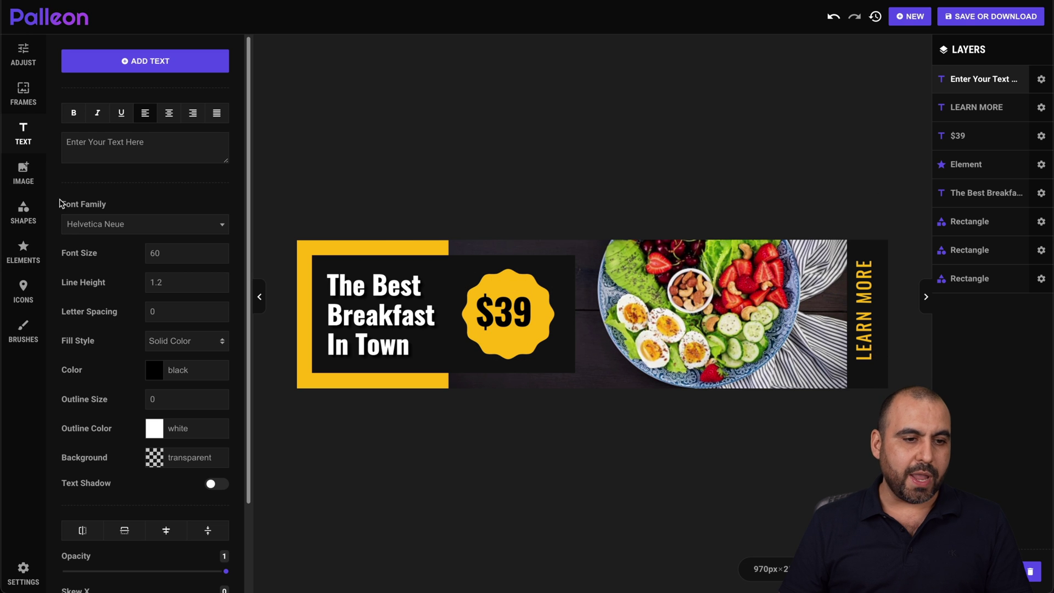
# - Look through the image sources: uploading from the computer, the user's own library images and other images
pyautogui.click(24, 169)
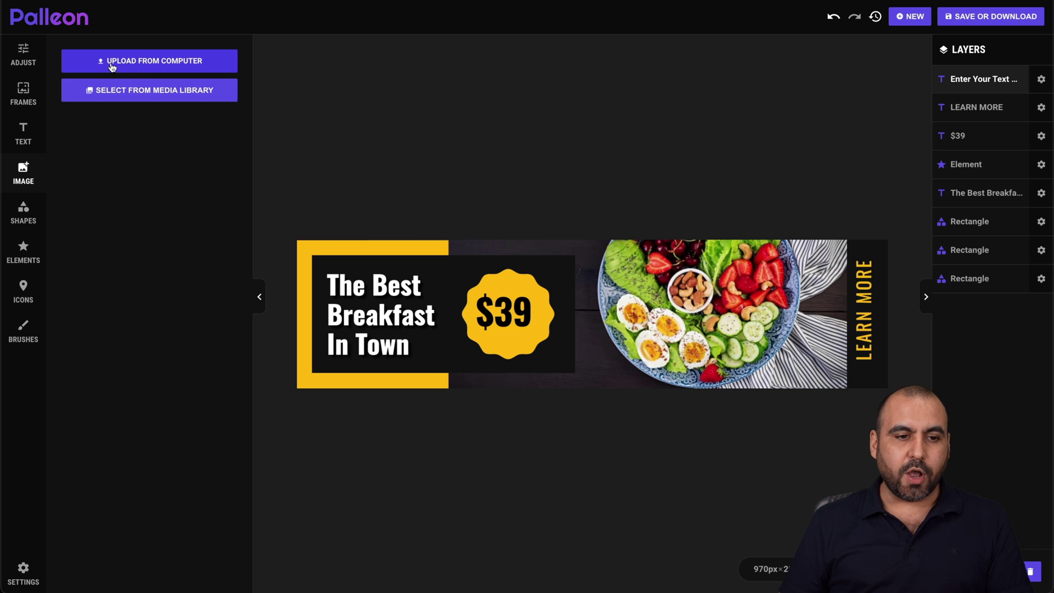
pyautogui.click(146, 66)
pyautogui.click(687, 387)
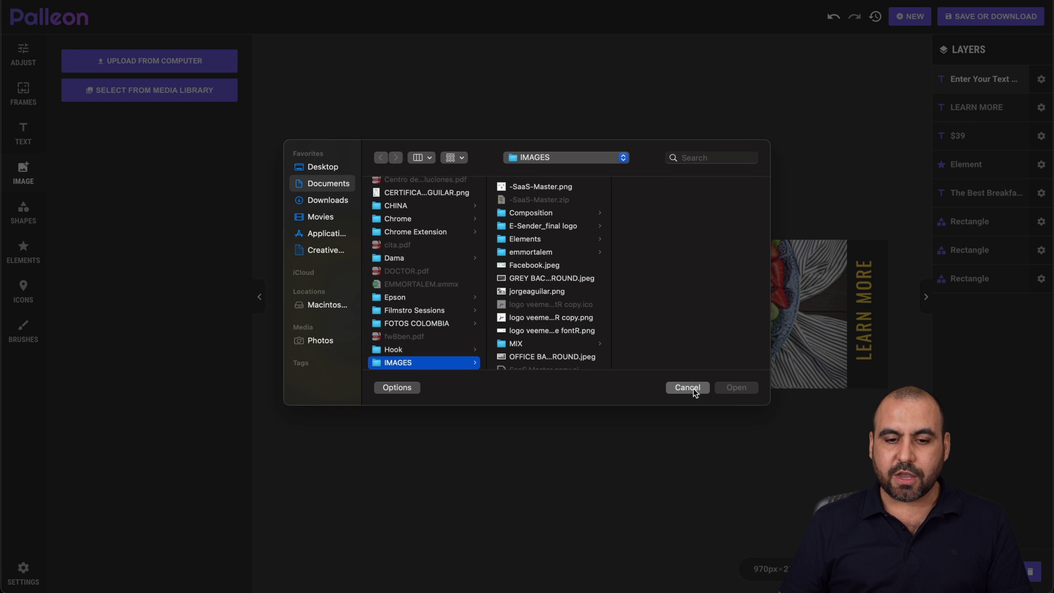
pyautogui.click(142, 90)
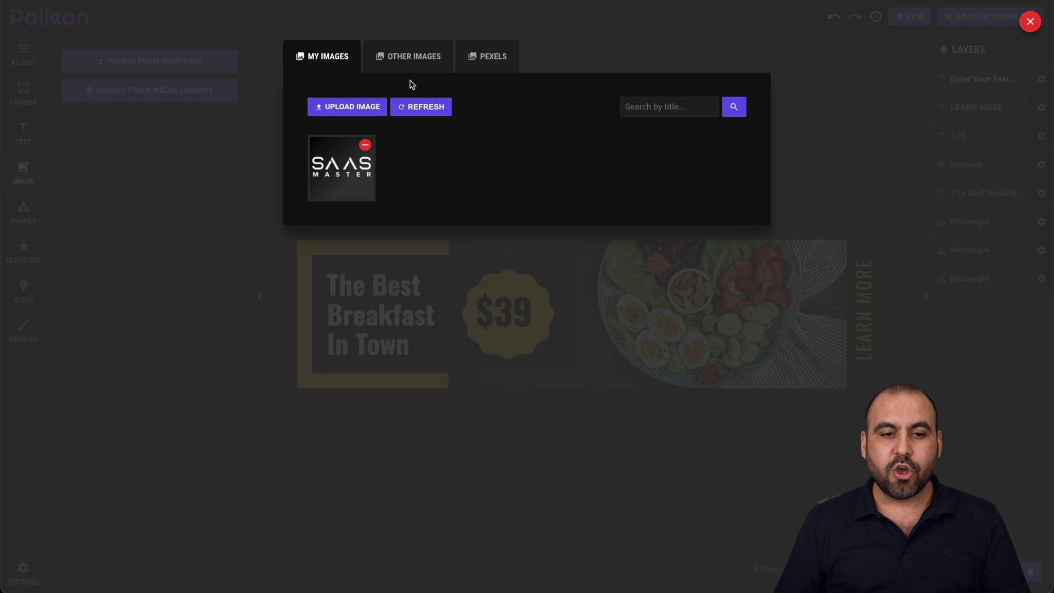
pyautogui.click(415, 61)
# - Search the Pexels photos for "cow" and insert the close-up photo of a brown cow's face
pyautogui.click(475, 60)
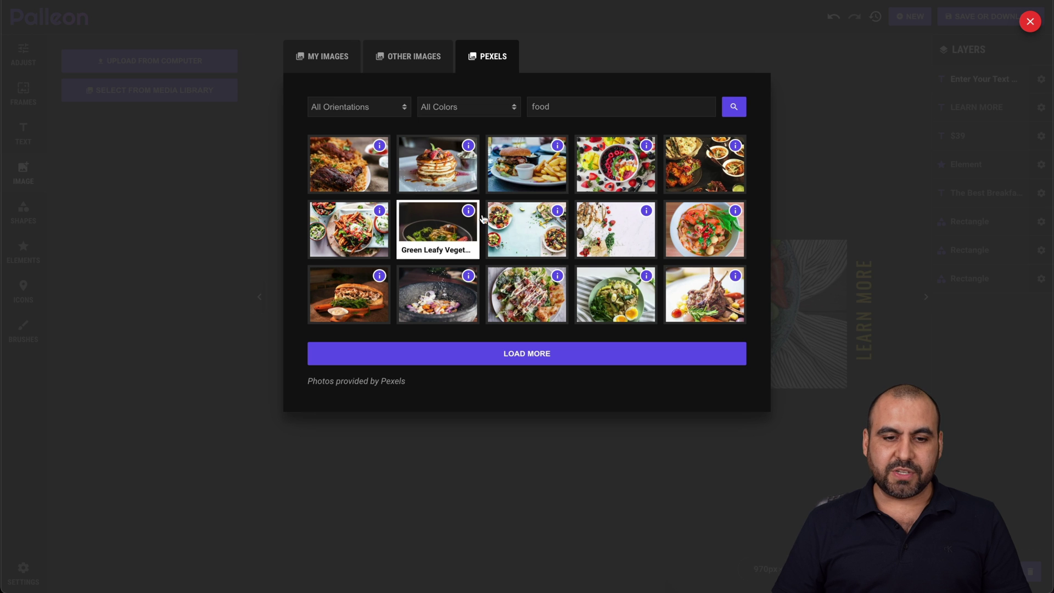
pyautogui.doubleClick(551, 109)
pyautogui.press('BackSpace')
pyautogui.write('cow')
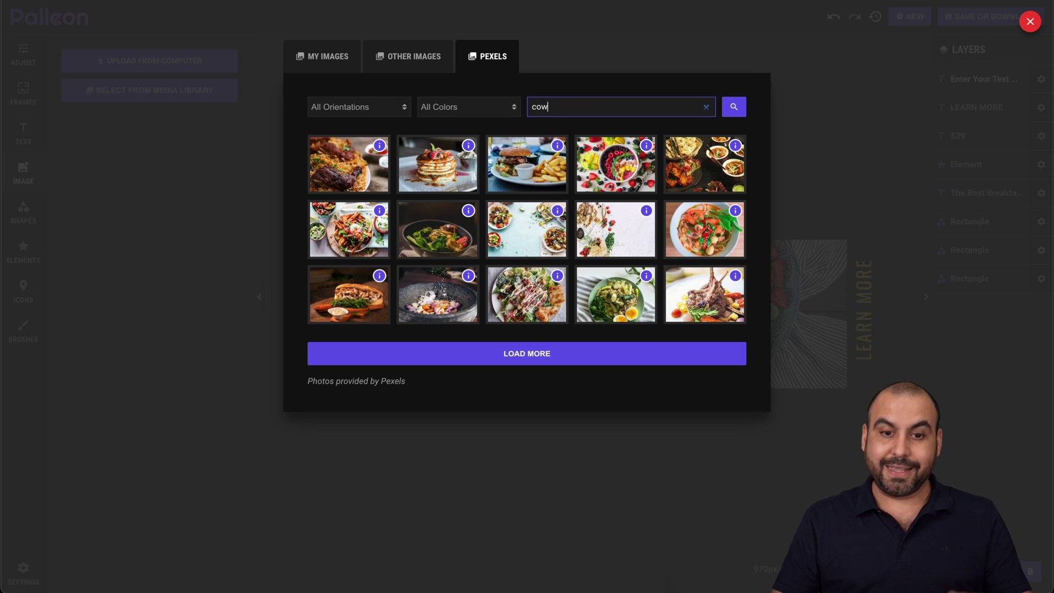
pyautogui.click(730, 106)
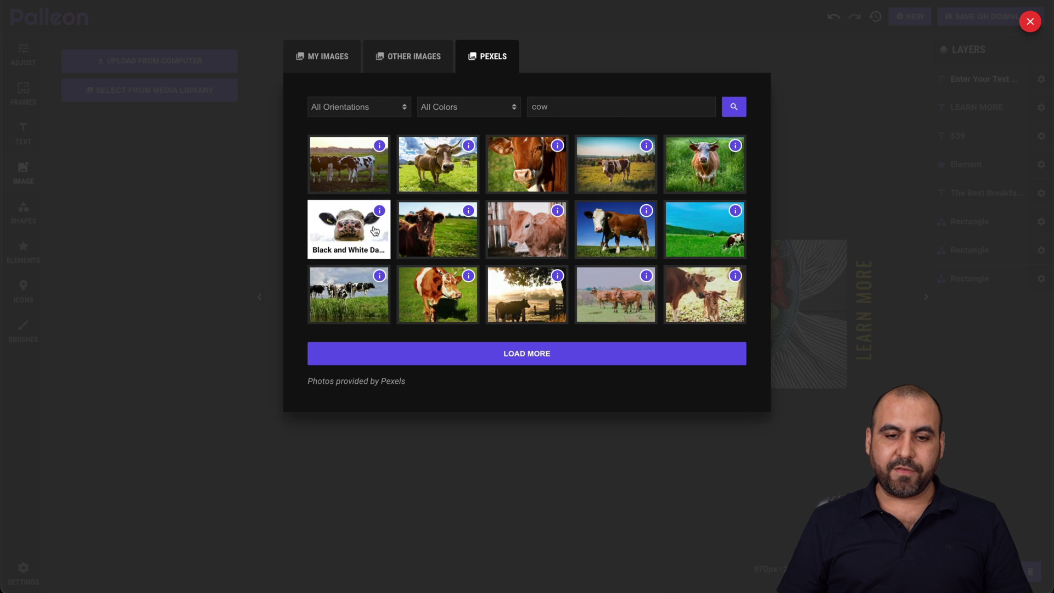
pyautogui.click(528, 166)
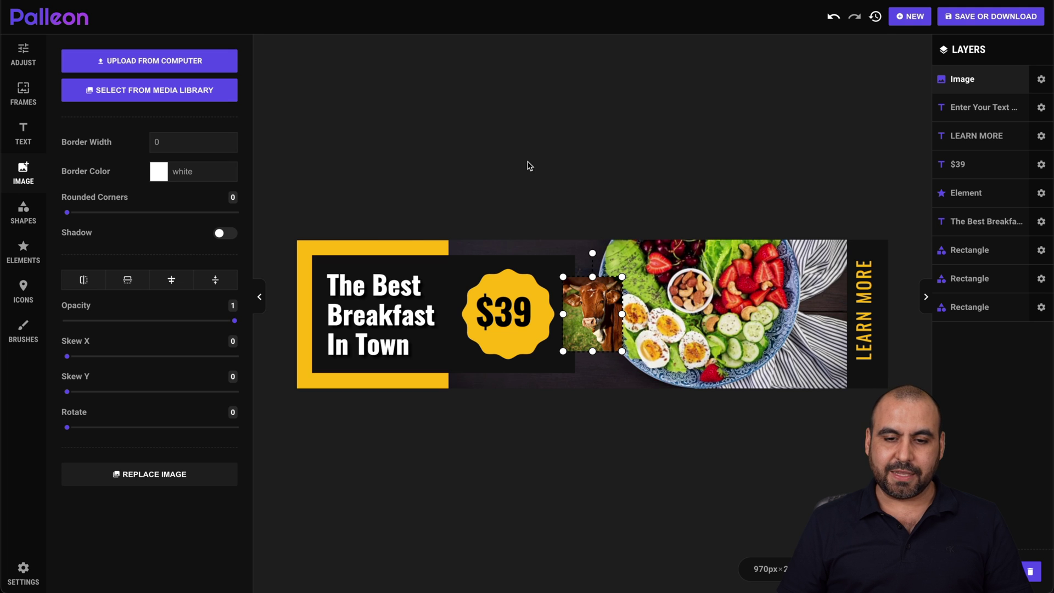
# - Move the cow image onto the food plate and set its rounded corners to 44
pyautogui.moveTo(579, 309); pyautogui.dragTo(758, 282)
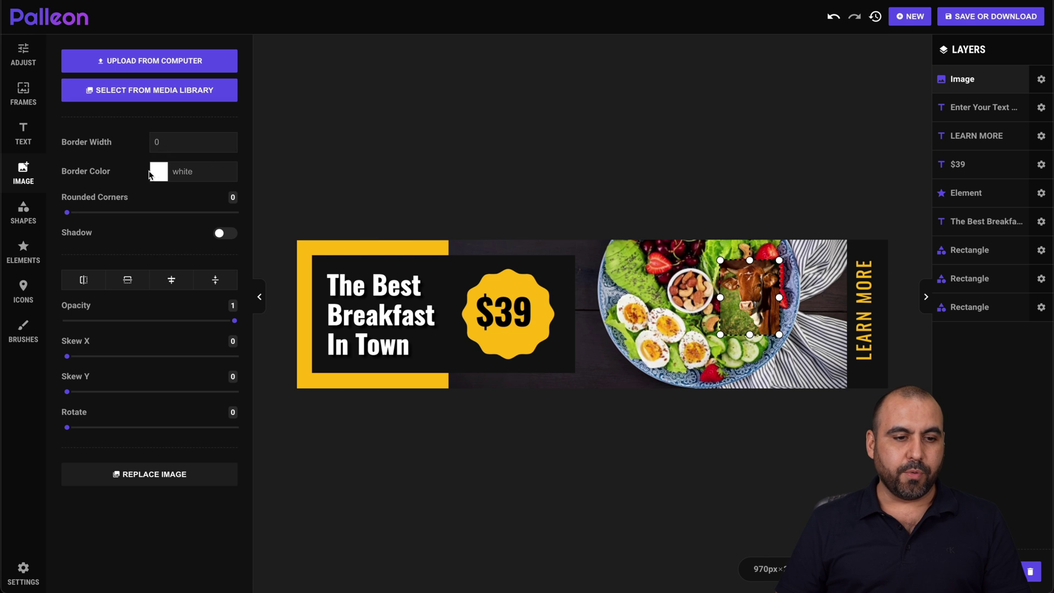
pyautogui.moveTo(67, 211)
pyautogui.mouseDown()
pyautogui.moveTo(84, 214)
pyautogui.moveTo(75, 213)
pyautogui.mouseUp()
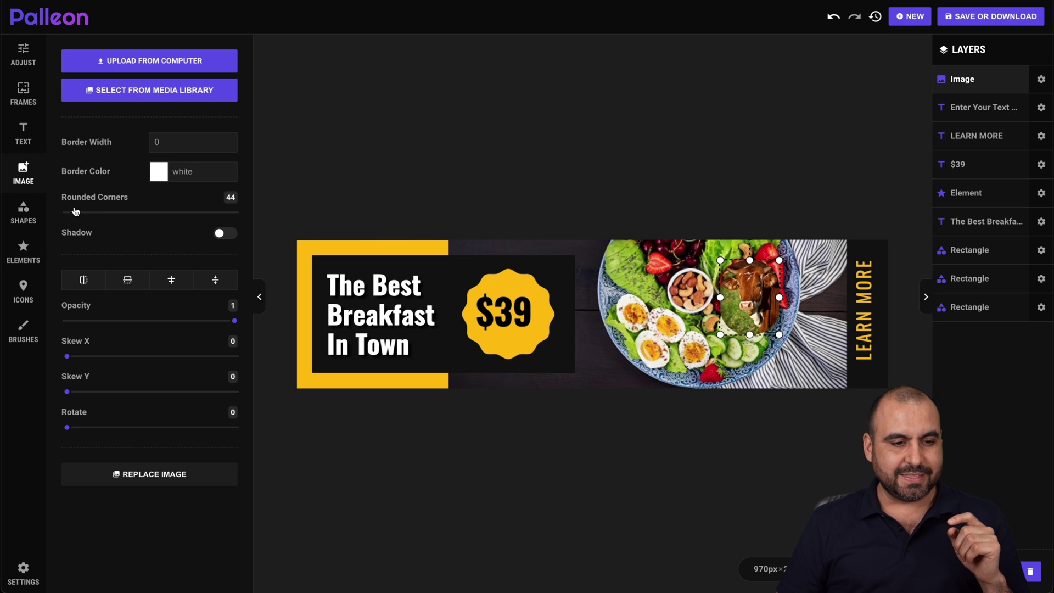
# - Move the cow image over the yellow price badge and set its rounded corners to 0
pyautogui.moveTo(745, 302); pyautogui.dragTo(501, 319)
pyautogui.click(518, 324)
pyautogui.click(501, 330)
pyautogui.moveTo(76, 214)
pyautogui.mouseDown()
pyautogui.moveTo(129, 213)
pyautogui.moveTo(64, 212)
pyautogui.mouseUp()
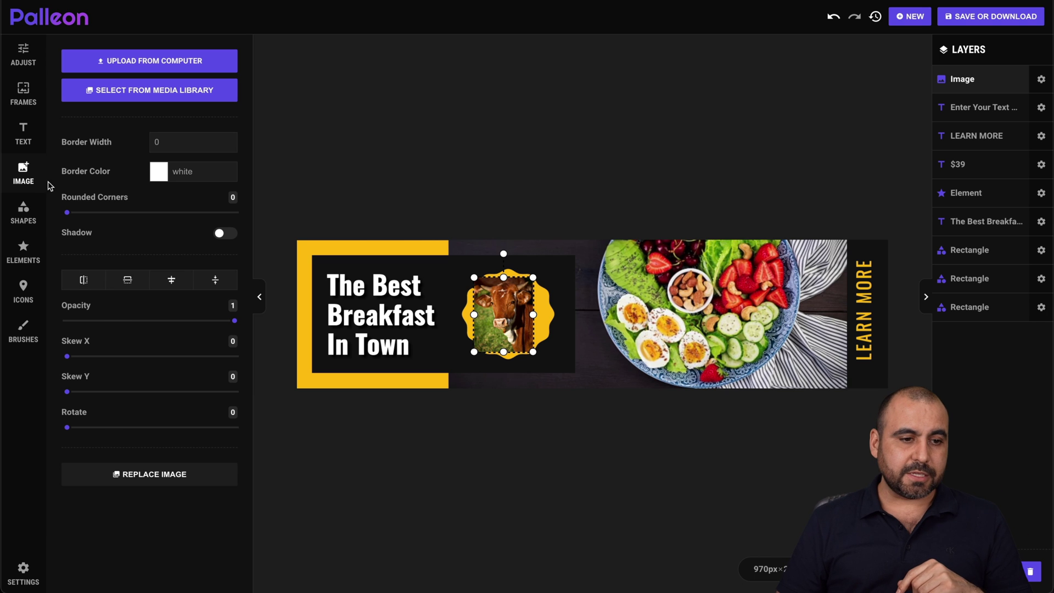
# - Add an ellipse shape to the banner
pyautogui.click(23, 208)
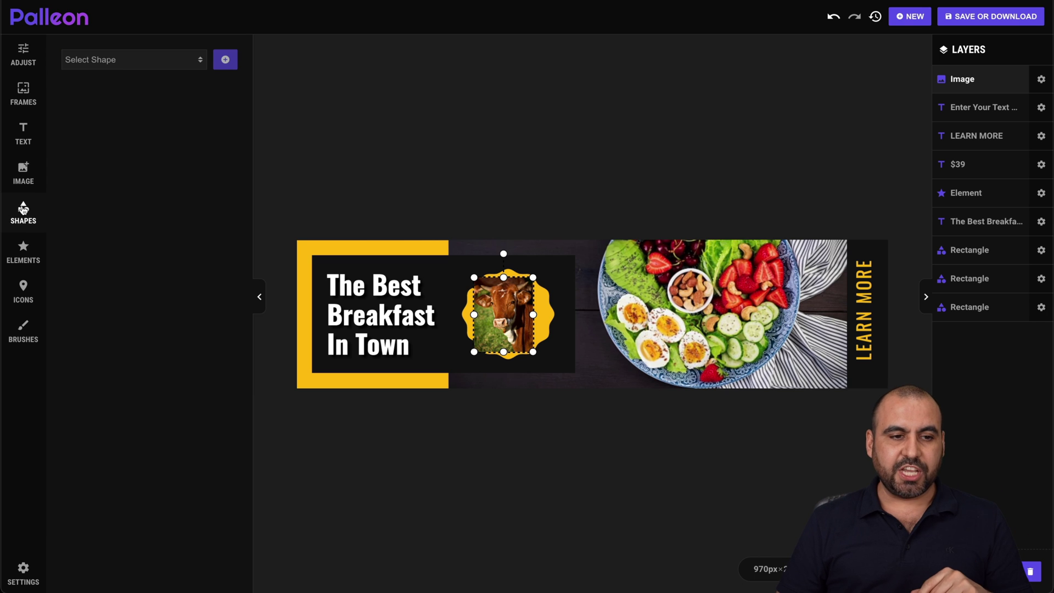
pyautogui.click(148, 71)
pyautogui.click(124, 87)
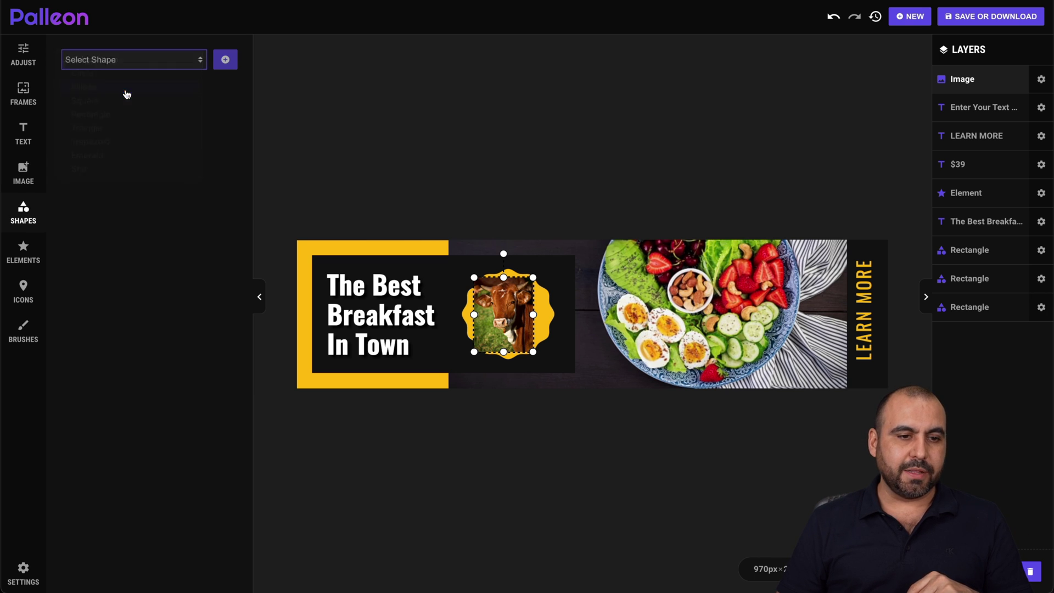
pyautogui.click(225, 59)
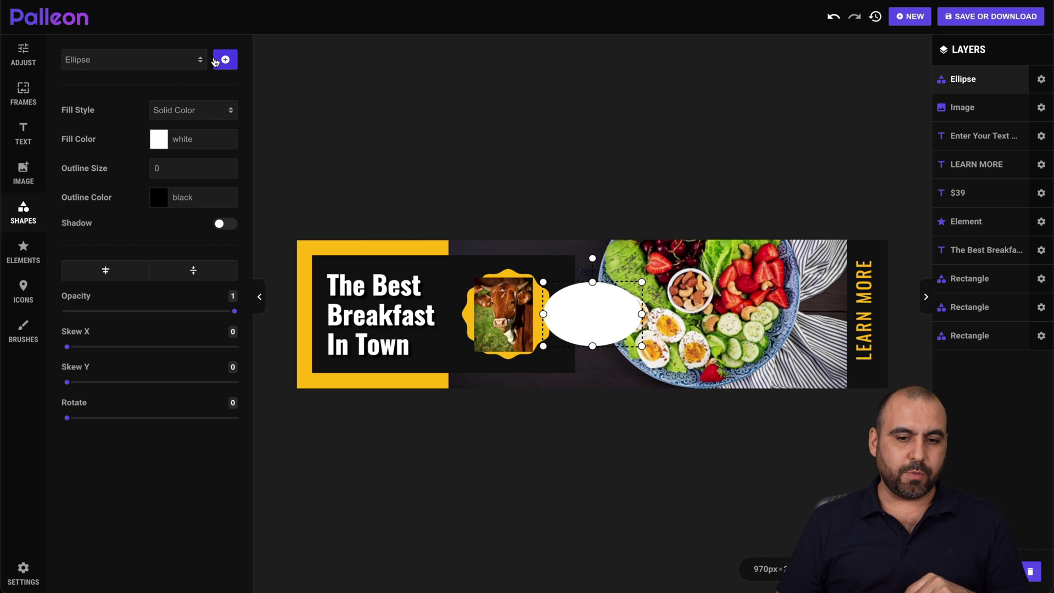
# - Add a square shape rotated by 42 degrees and place it over the food plate
pyautogui.click(177, 68)
pyautogui.click(130, 73)
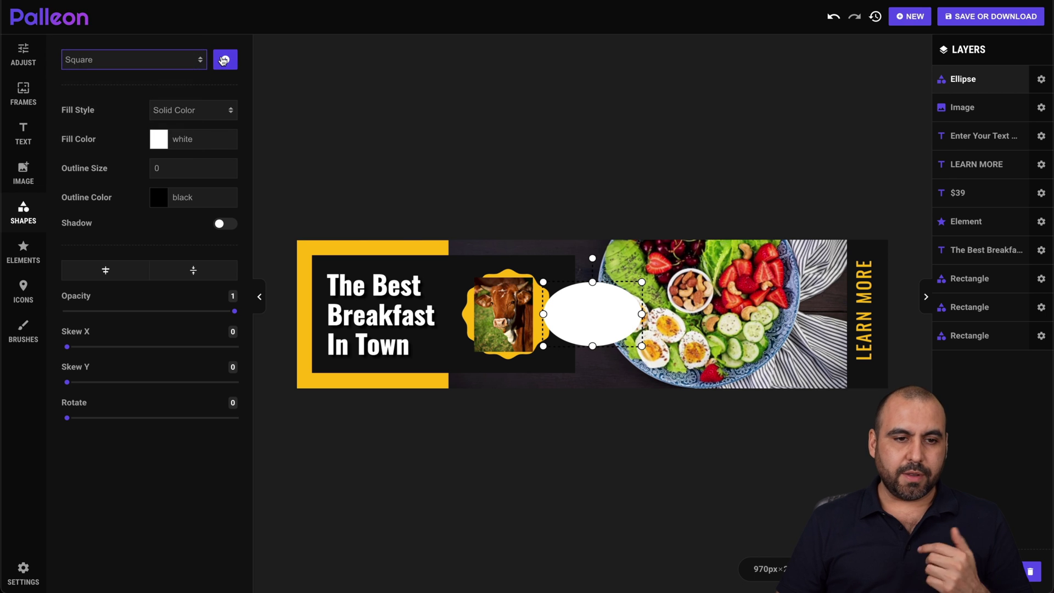
pyautogui.click(225, 59)
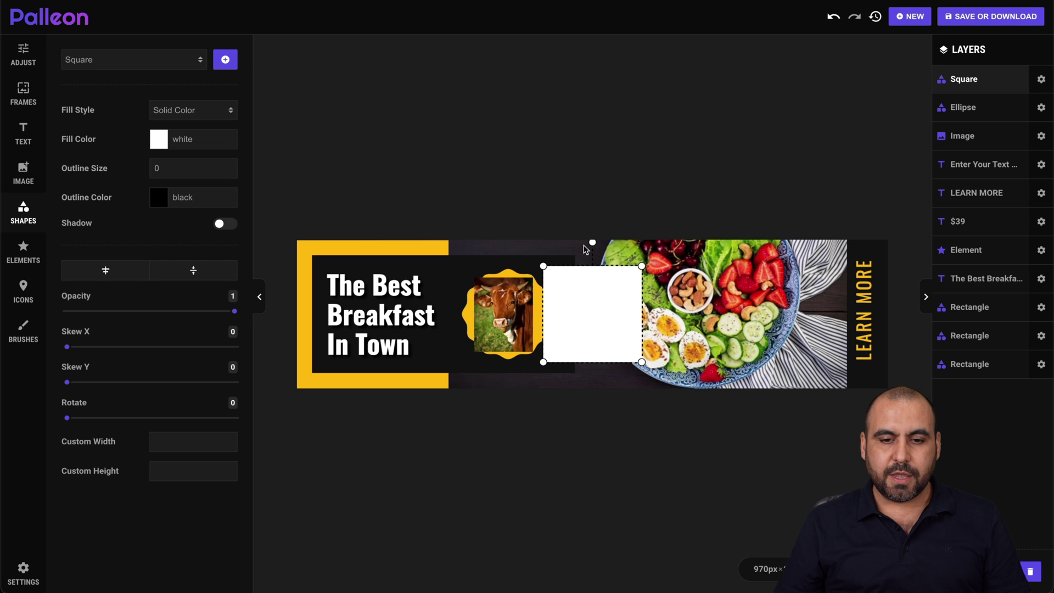
pyautogui.moveTo(590, 242); pyautogui.dragTo(641, 262)
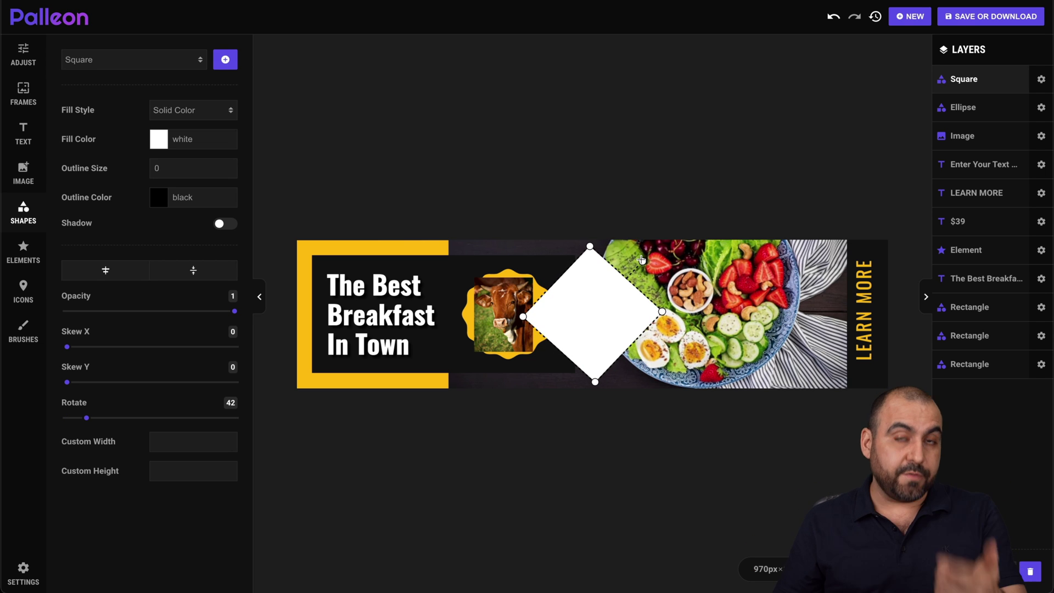
pyautogui.moveTo(593, 314); pyautogui.dragTo(687, 314)
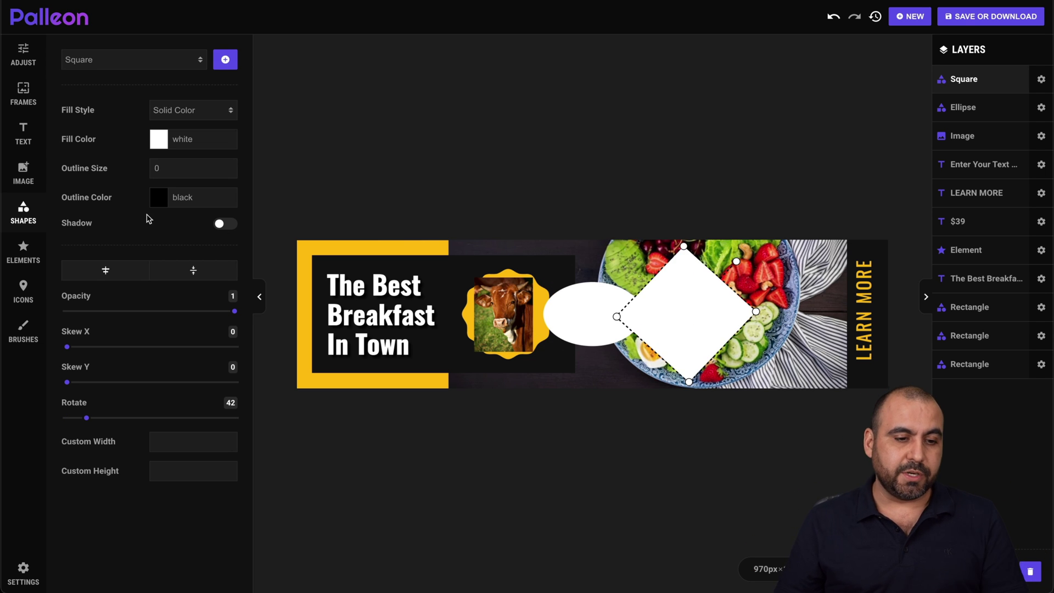
# - Browse the element categories, including abstract shapes, clouds, animals and vehicles, and look through the icon library
pyautogui.click(23, 246)
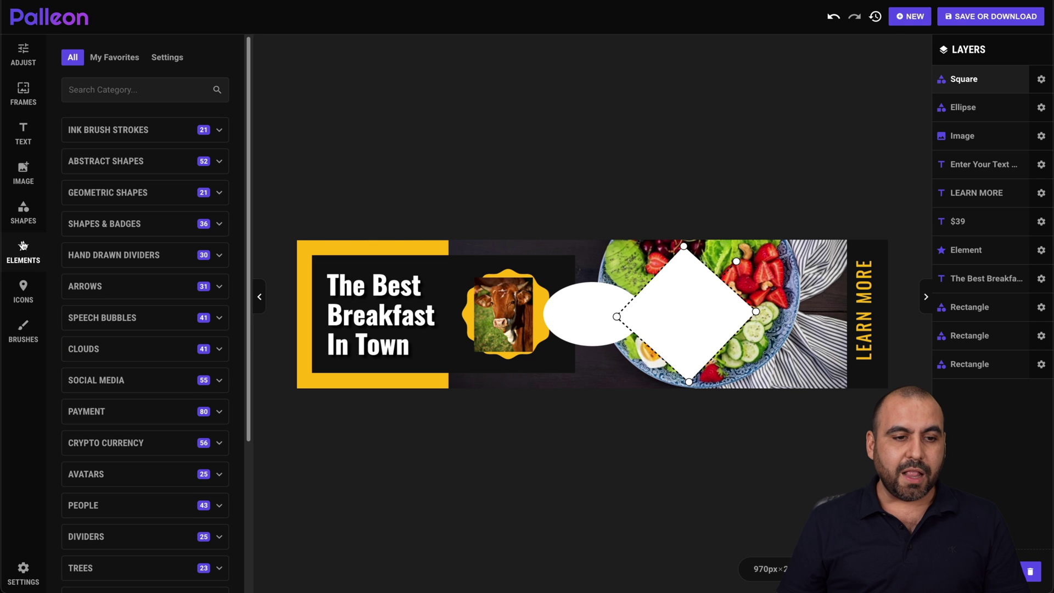
pyautogui.click(113, 137)
pyautogui.click(126, 290)
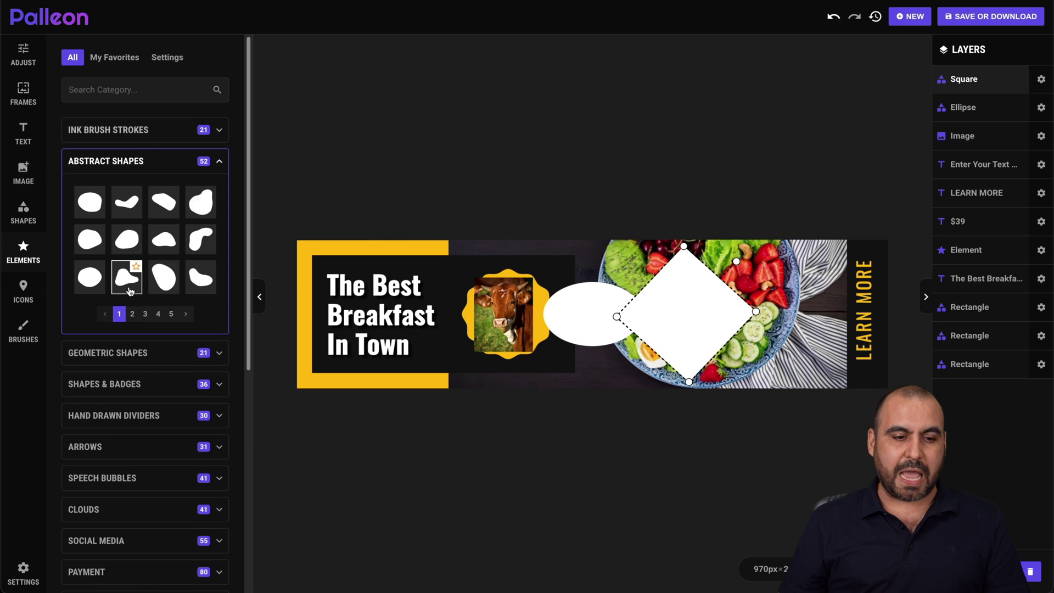
pyautogui.scroll(-3, 138, 316)
pyautogui.click(112, 247)
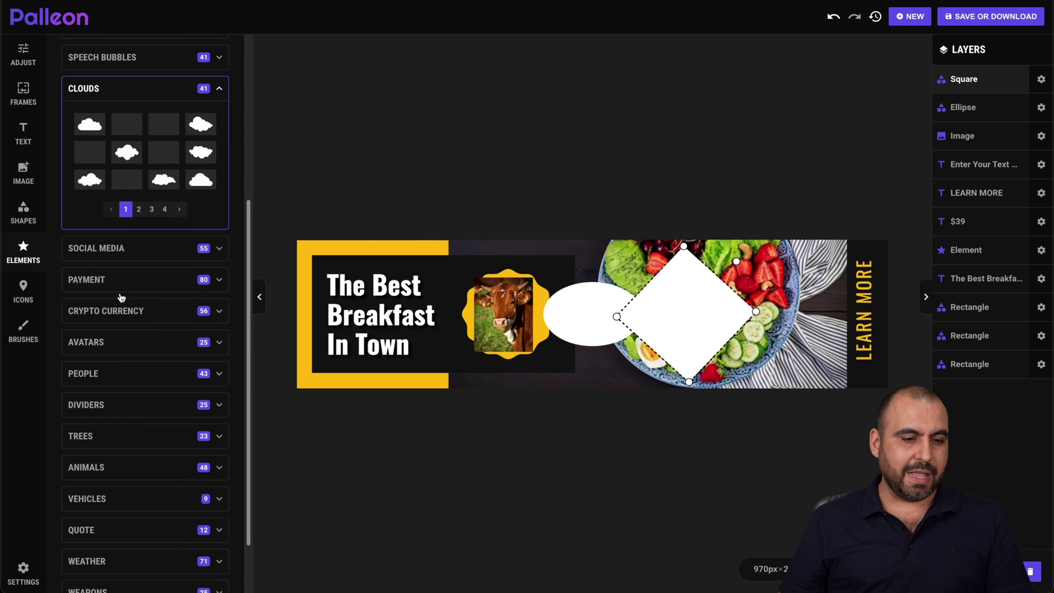
pyautogui.click(121, 307)
pyautogui.scroll(-2, 140, 351)
pyautogui.click(137, 328)
pyautogui.click(137, 396)
pyautogui.scroll(-1, 145, 407)
pyautogui.click(150, 416)
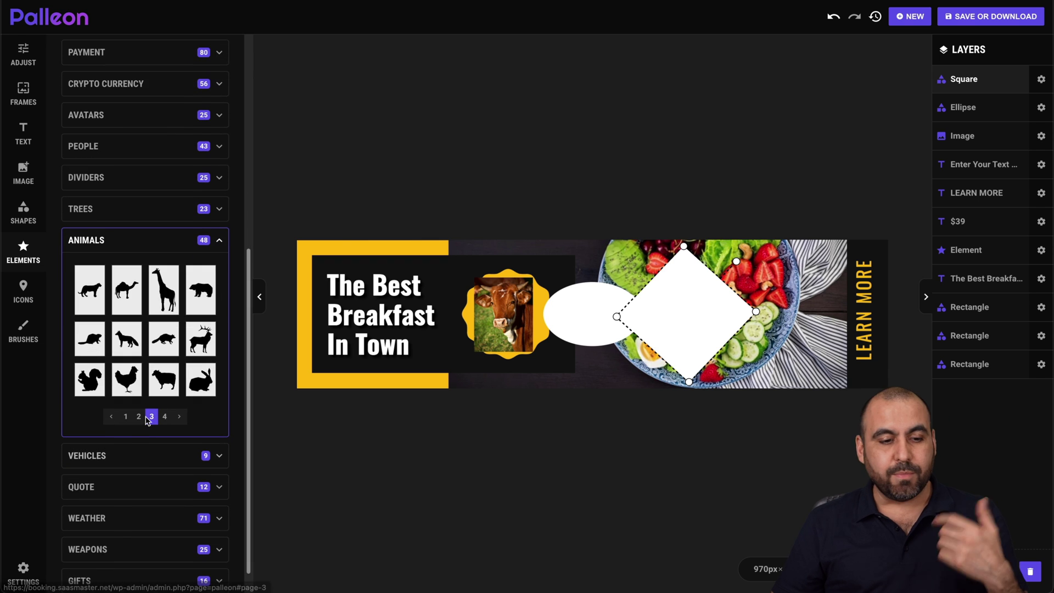
pyautogui.click(148, 462)
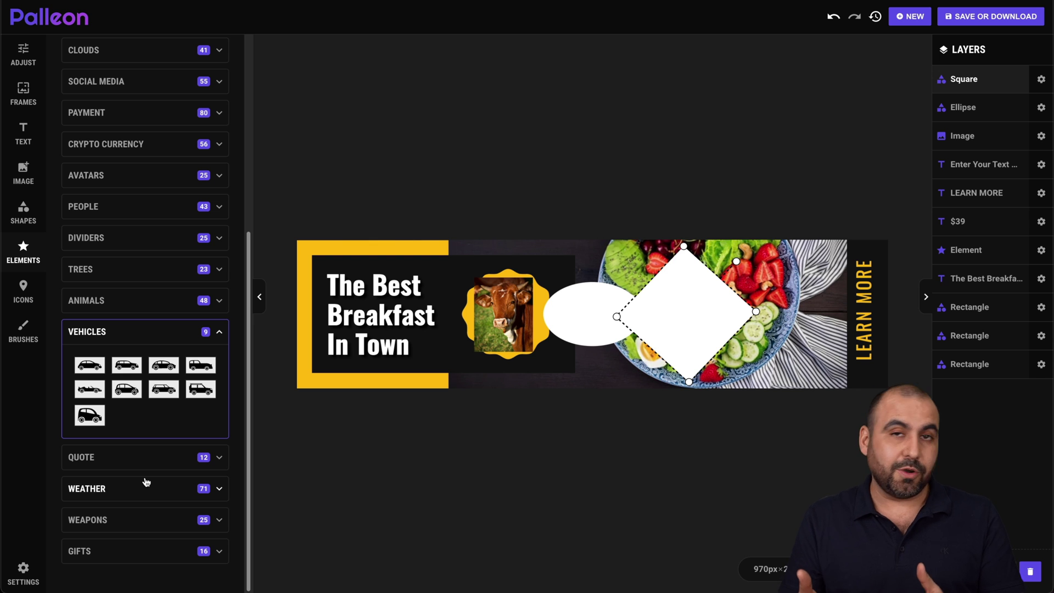
pyautogui.click(20, 294)
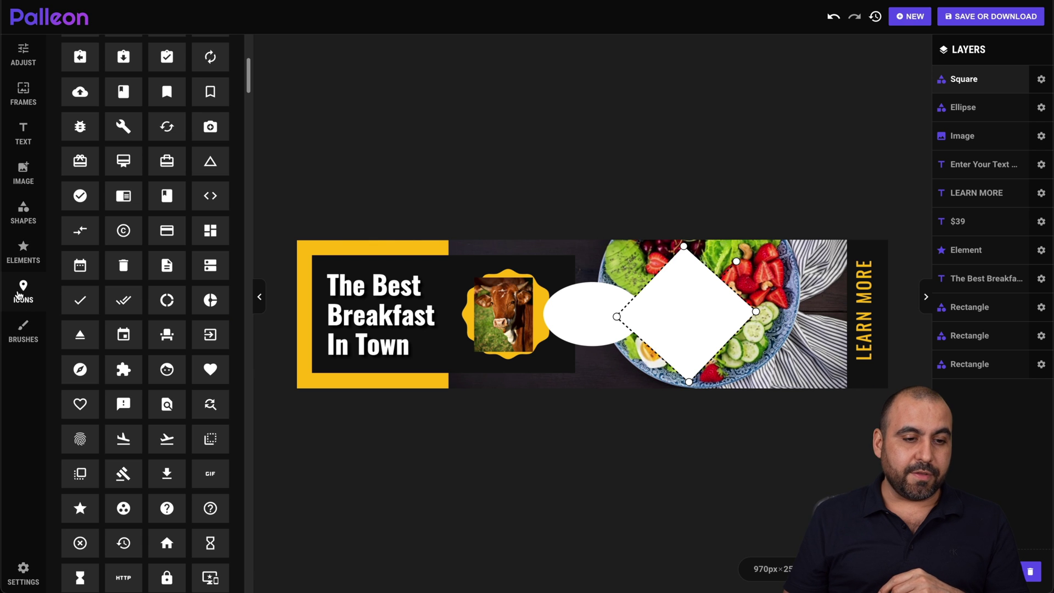
pyautogui.scroll(-15, 51, 299)
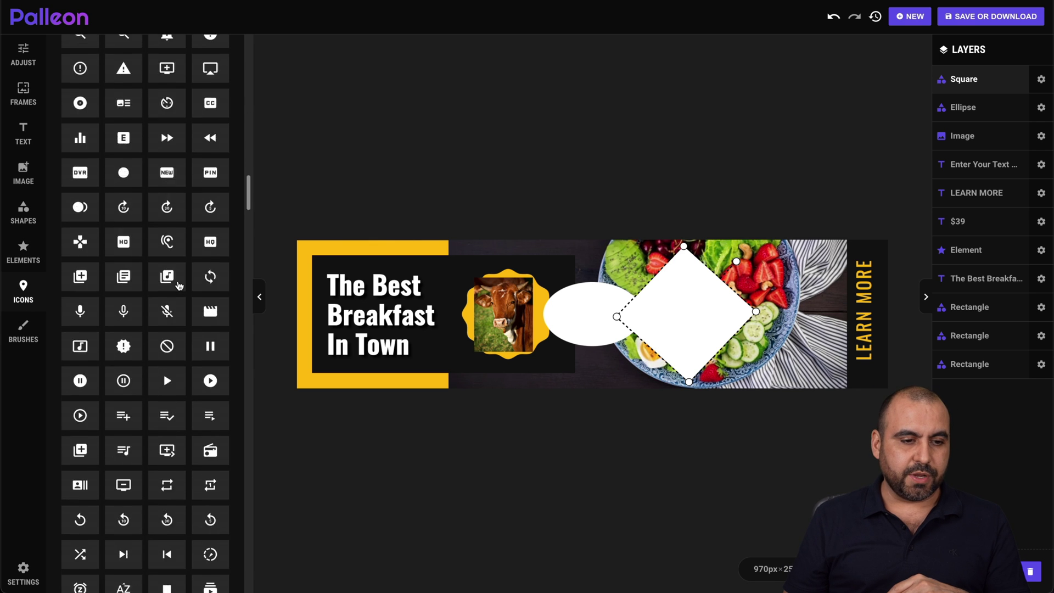
# - Draw a freehand white Pencil brush stroke of width 50 across the banner and undo it
pyautogui.click(23, 329)
pyautogui.click(133, 61)
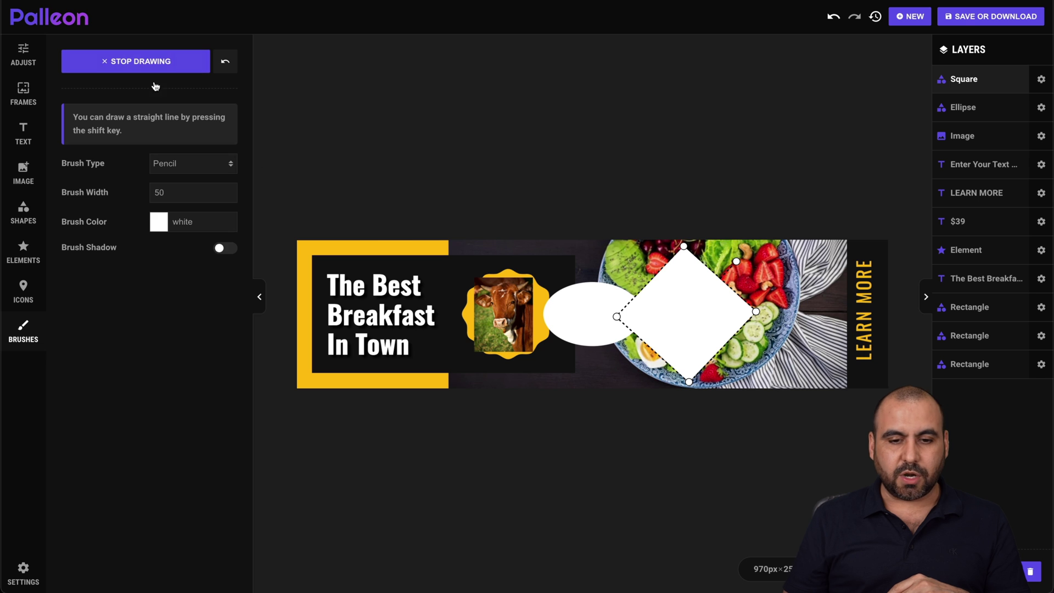
pyautogui.moveTo(556, 267)
pyautogui.mouseDown()
pyautogui.moveTo(434, 324)
pyautogui.moveTo(840, 308)
pyautogui.moveTo(724, 307)
pyautogui.mouseUp()
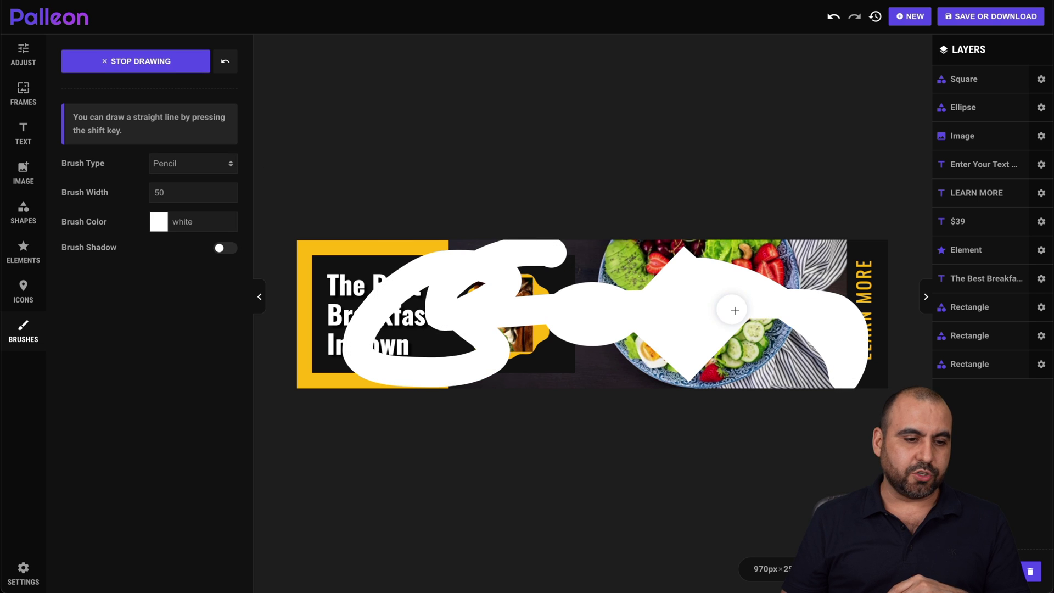
pyautogui.click(218, 65)
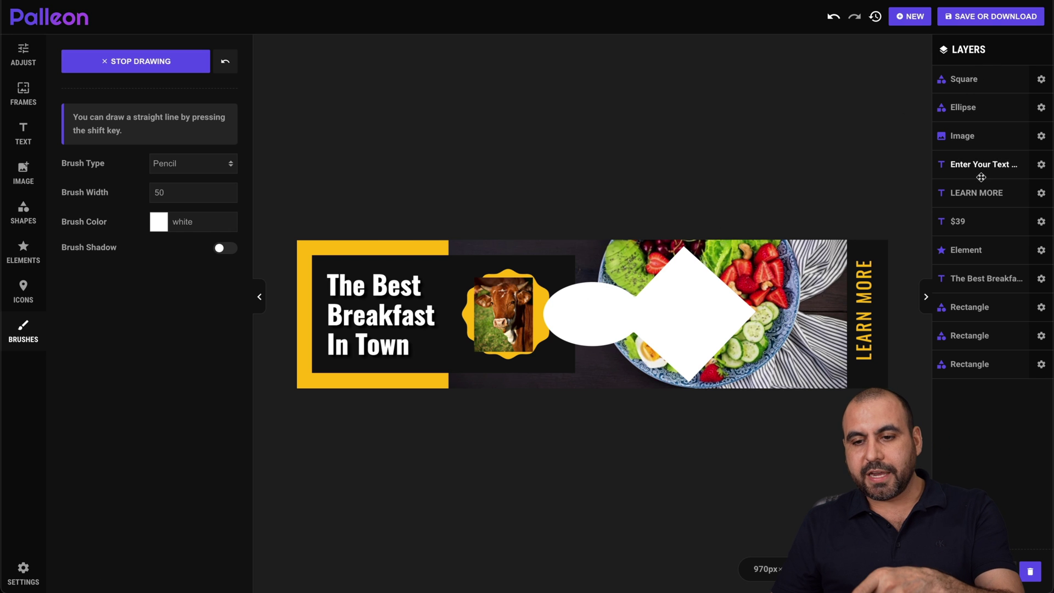
# - Move the "Enter Your Text" layer above the cow image layer and view the breakfast heading layer's options
pyautogui.moveTo(981, 175); pyautogui.dragTo(977, 107)
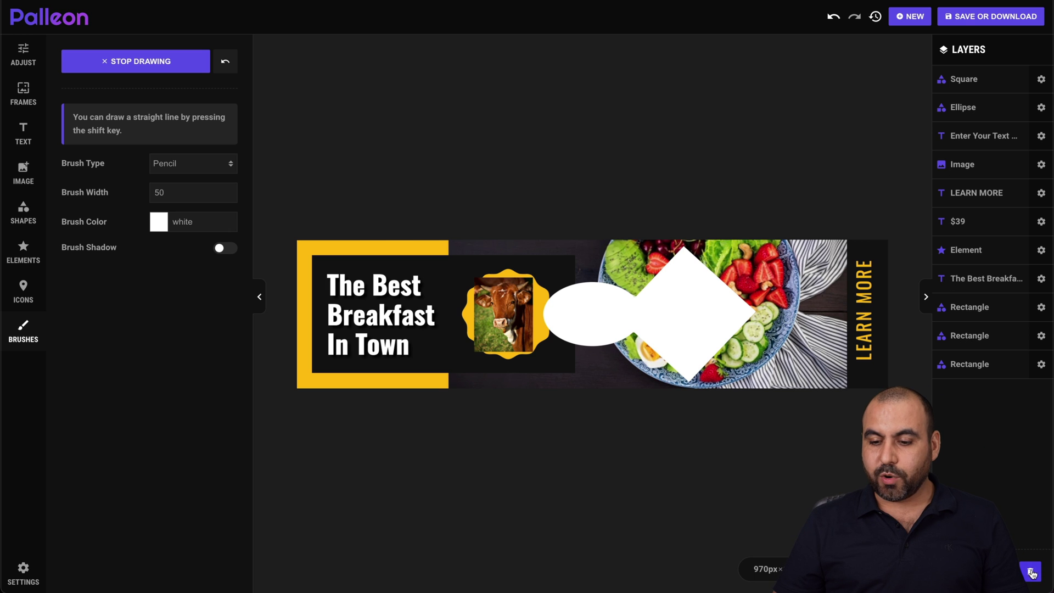
pyautogui.click(1043, 278)
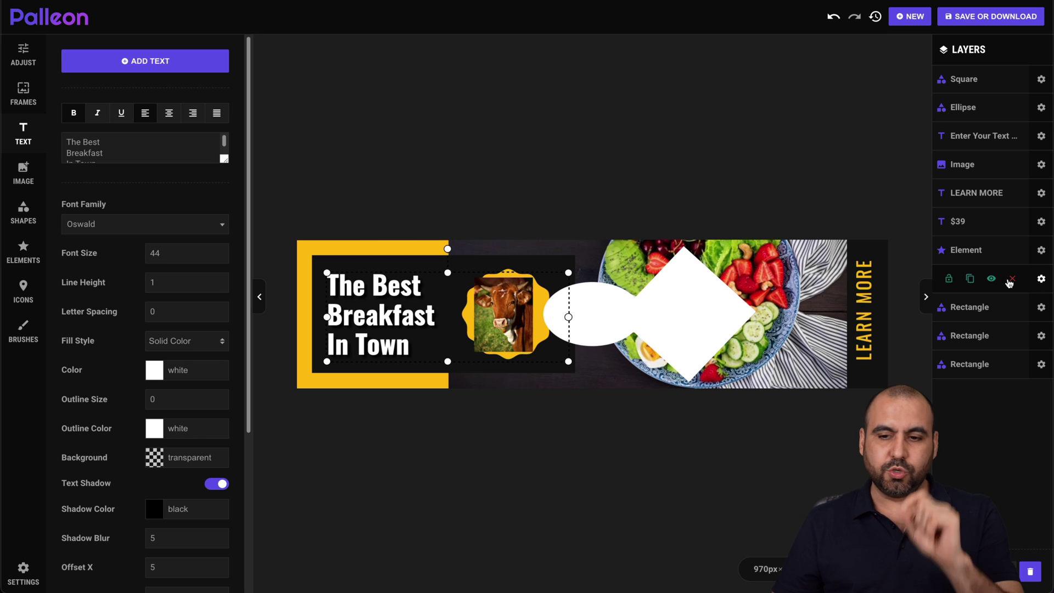
pyautogui.click(1041, 279)
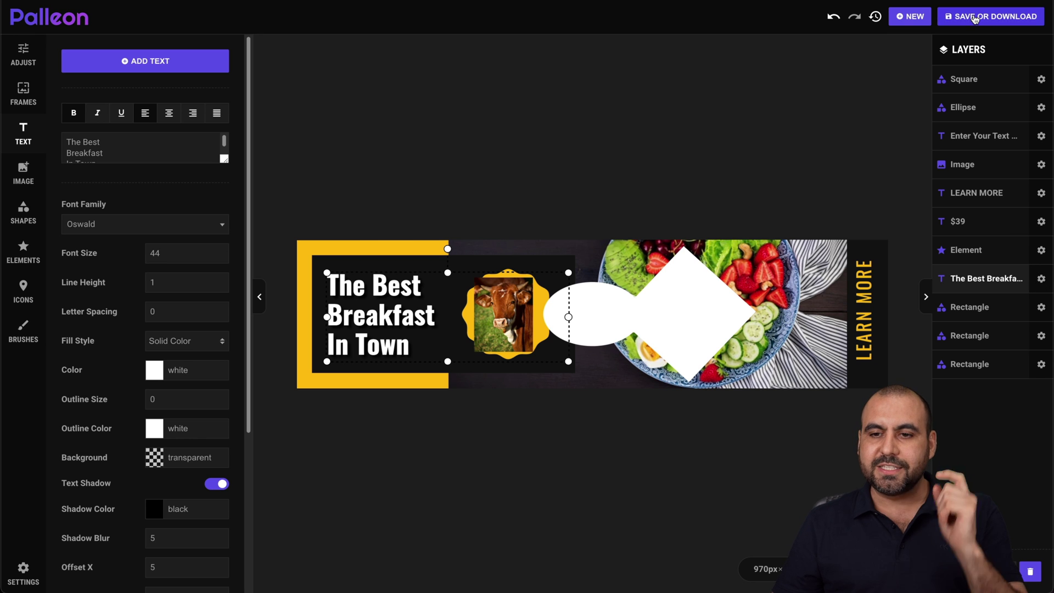
# - Review the save and download options, including the file formats and JPEG quality levels, and return without exporting
pyautogui.click(975, 18)
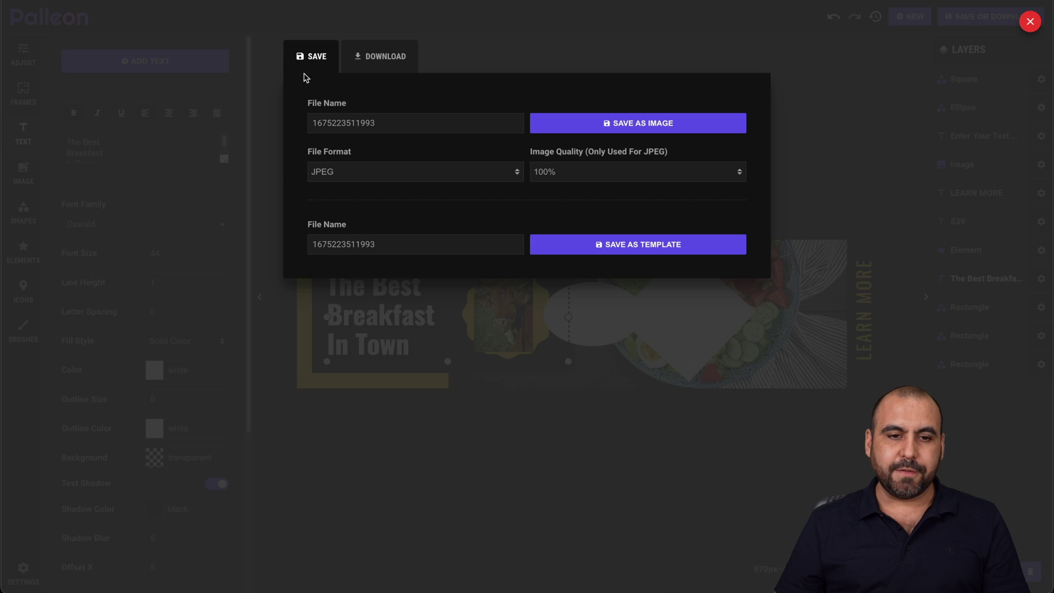
pyautogui.click(375, 68)
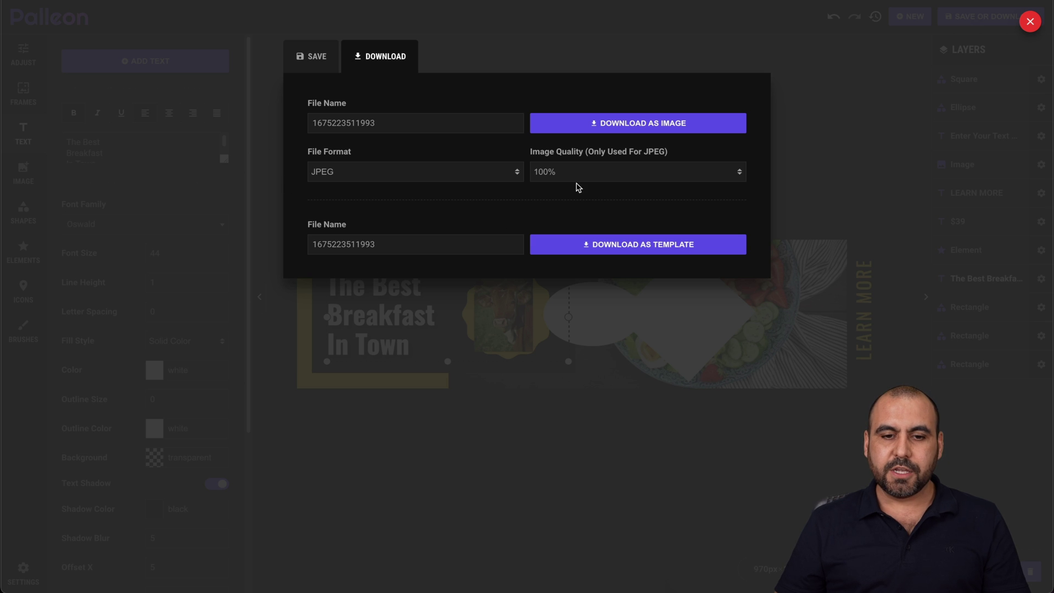
pyautogui.click(397, 172)
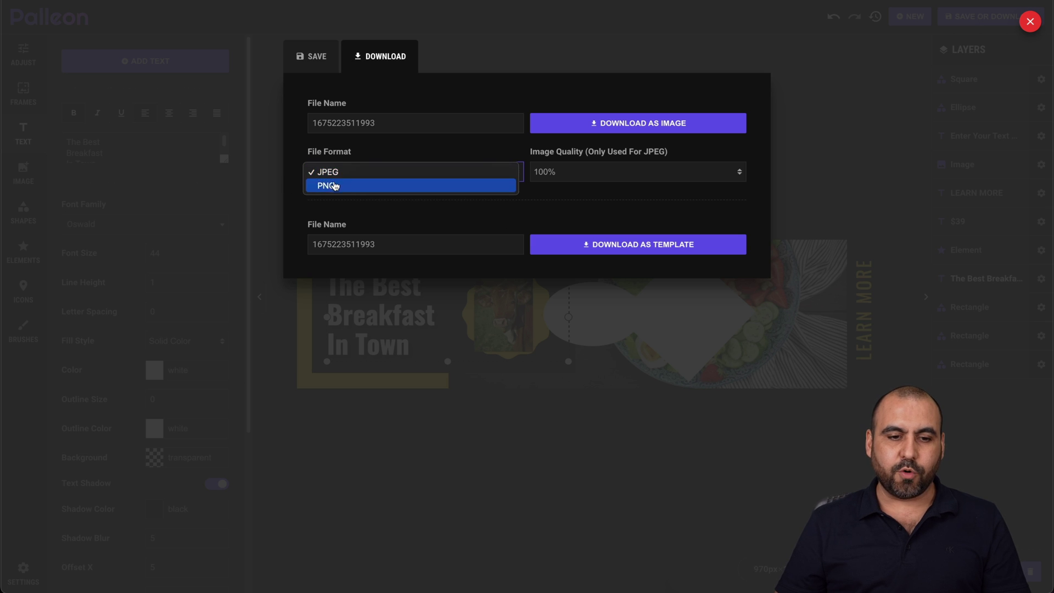
pyautogui.click(419, 176)
pyautogui.click(545, 172)
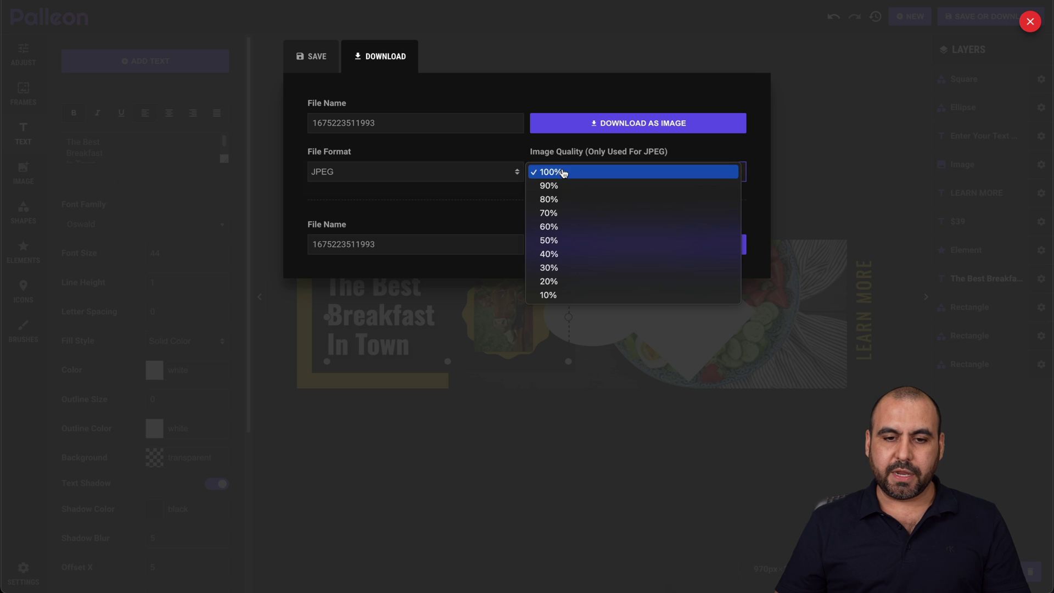
pyautogui.click(468, 214)
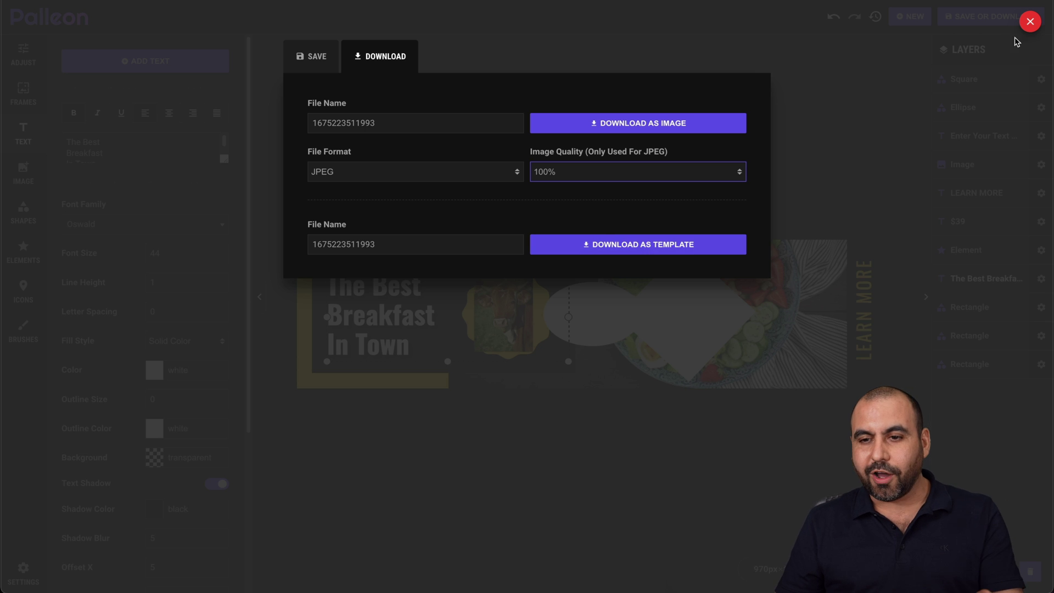
pyautogui.click(1030, 20)
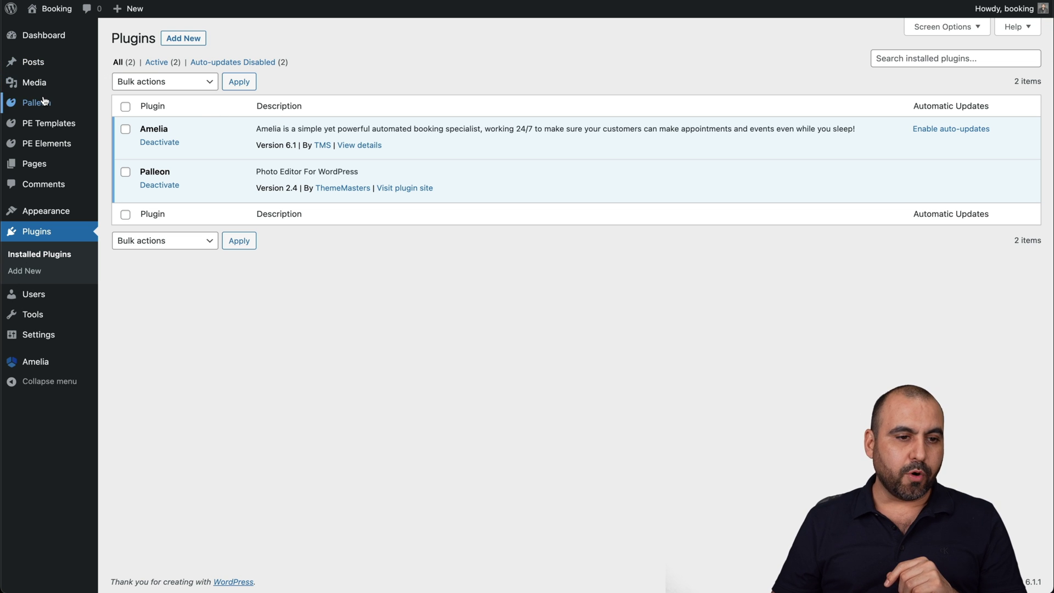
# - Open the Palleon plugin settings in WordPress and review the General, Back-End Version and Front-End Version sections
pyautogui.moveTo(55, 103)
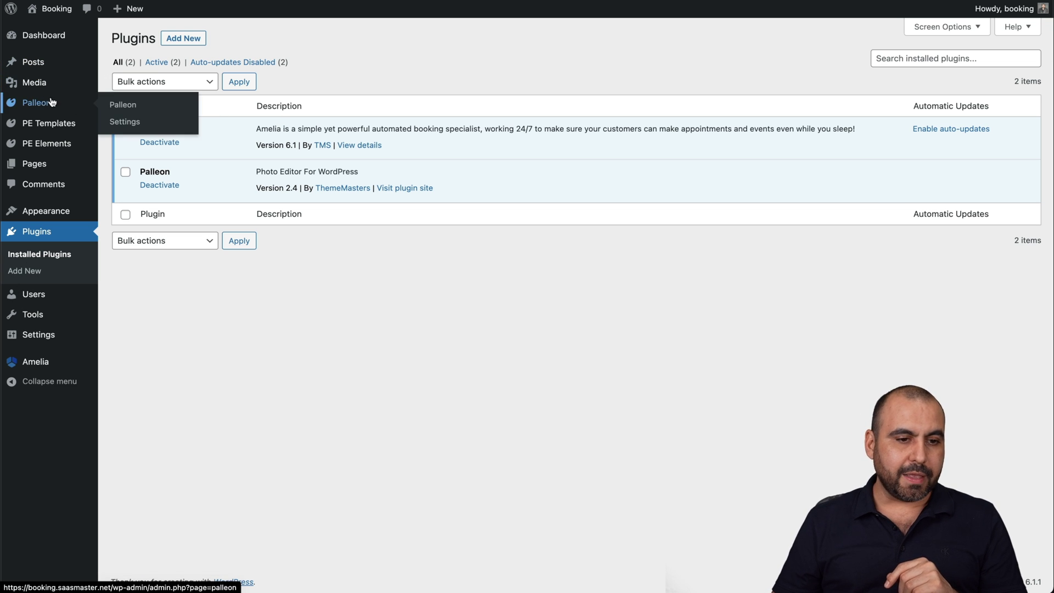
pyautogui.click(140, 126)
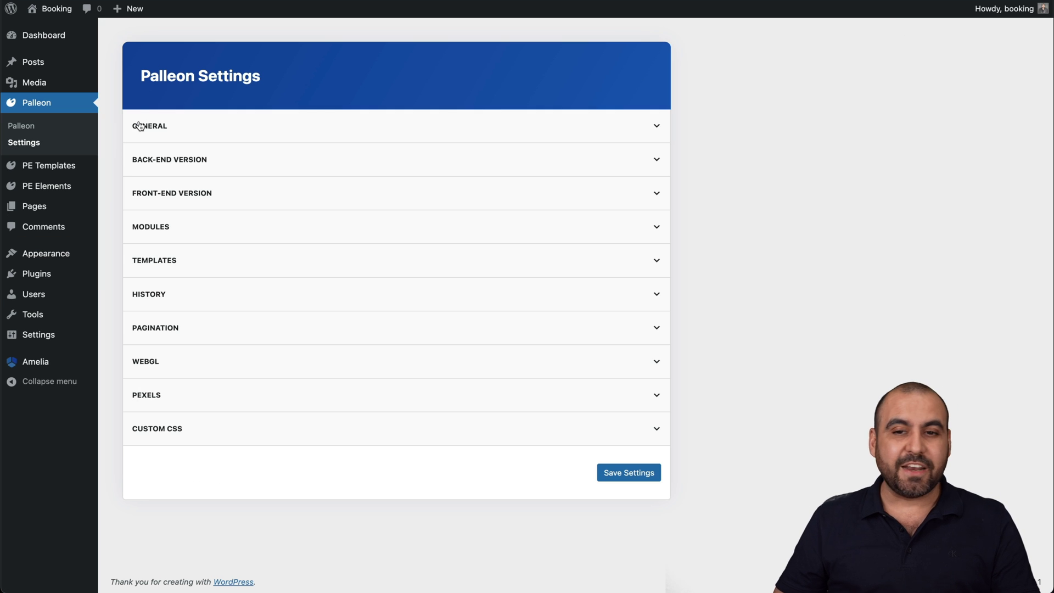
pyautogui.click(223, 130)
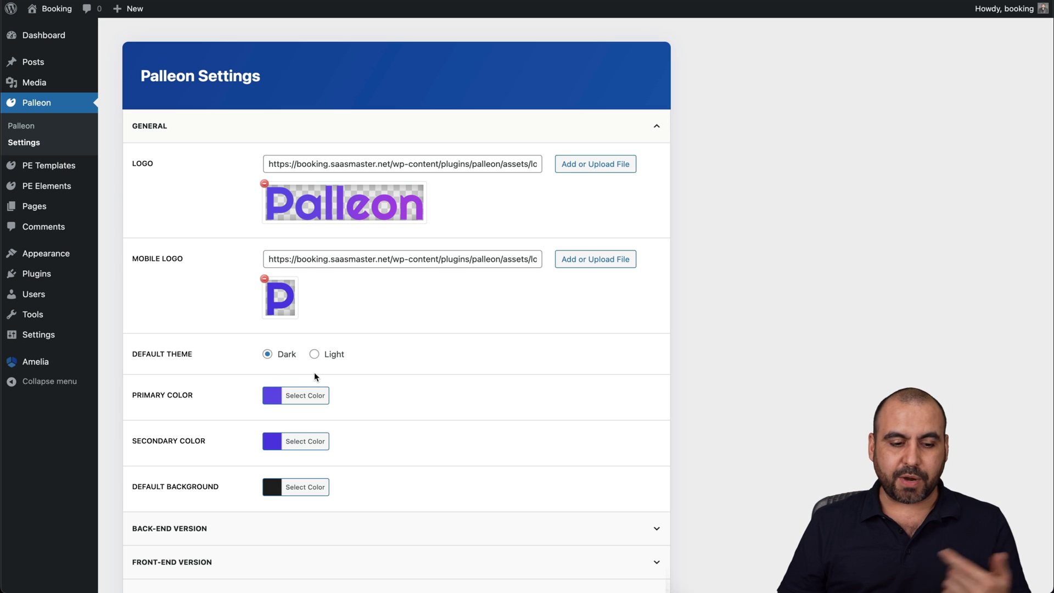
pyautogui.scroll(-3, 316, 385)
pyautogui.click(269, 358)
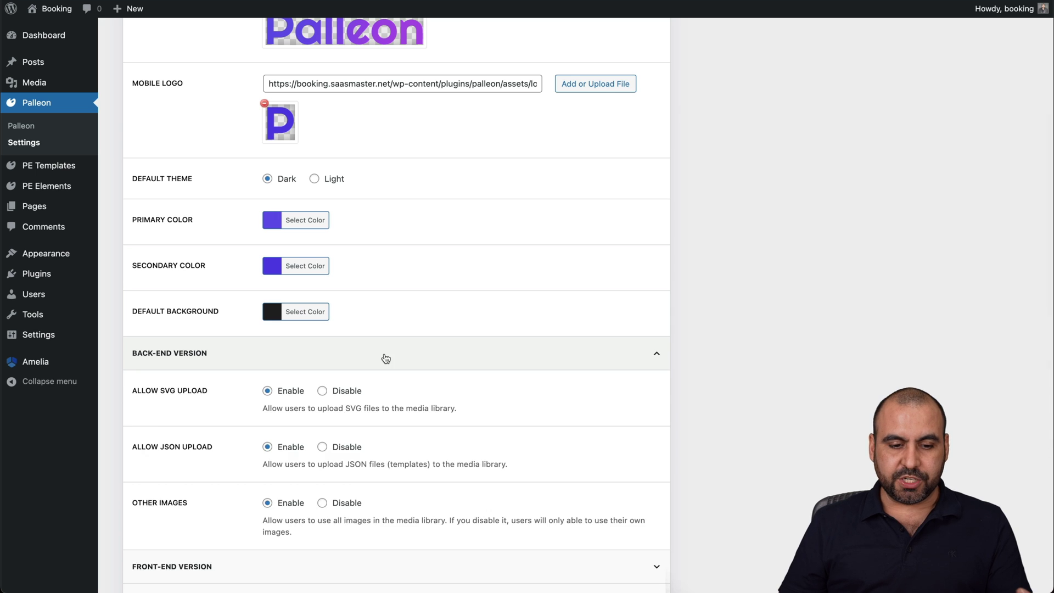
pyautogui.scroll(-3, 386, 358)
pyautogui.click(251, 421)
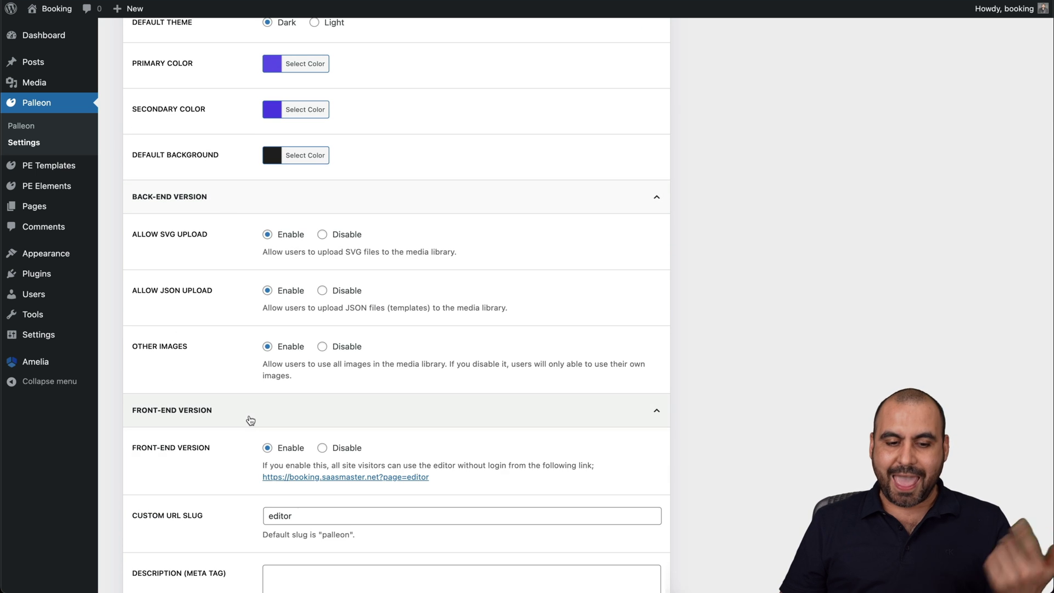
pyautogui.scroll(-3, 366, 423)
pyautogui.moveTo(433, 297); pyautogui.dragTo(264, 296)
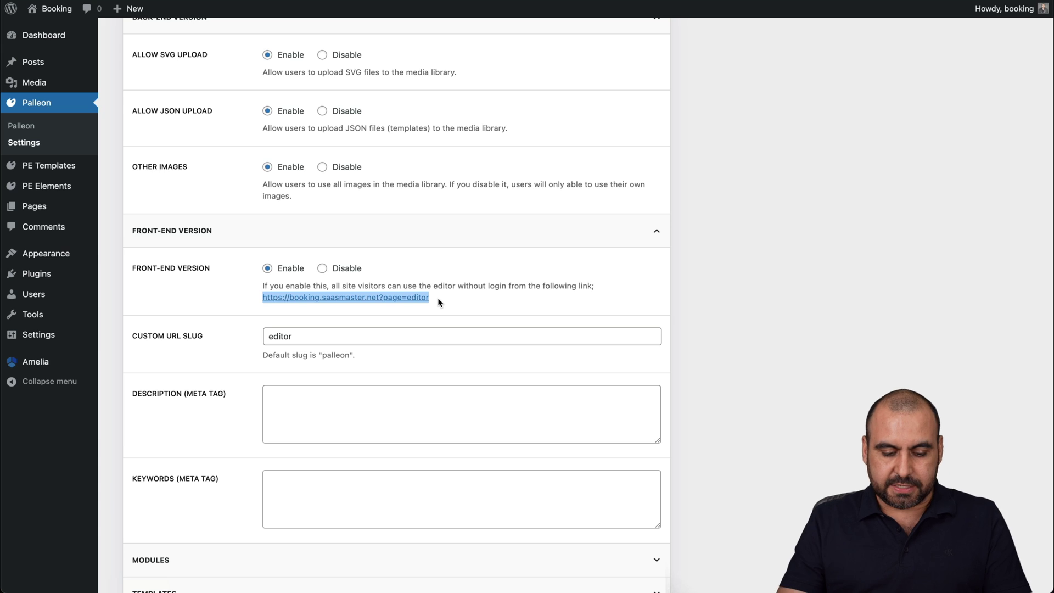
pyautogui.press('super+shift+n')
pyautogui.write('https://booking.saasmaster.net?page=editor')
pyautogui.press('Return')
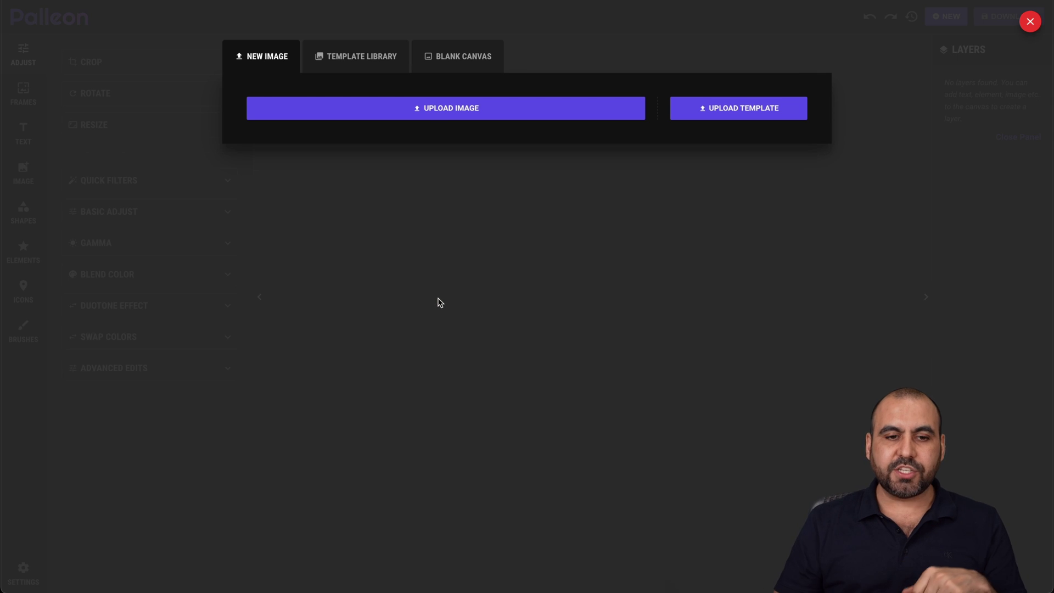
pyautogui.click(344, 57)
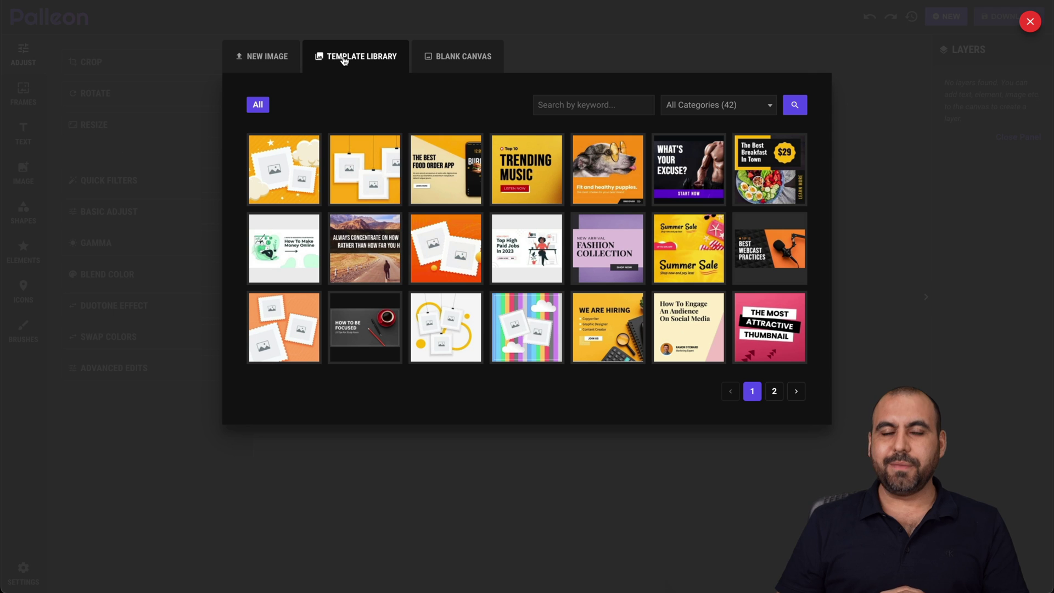
pyautogui.click(774, 391)
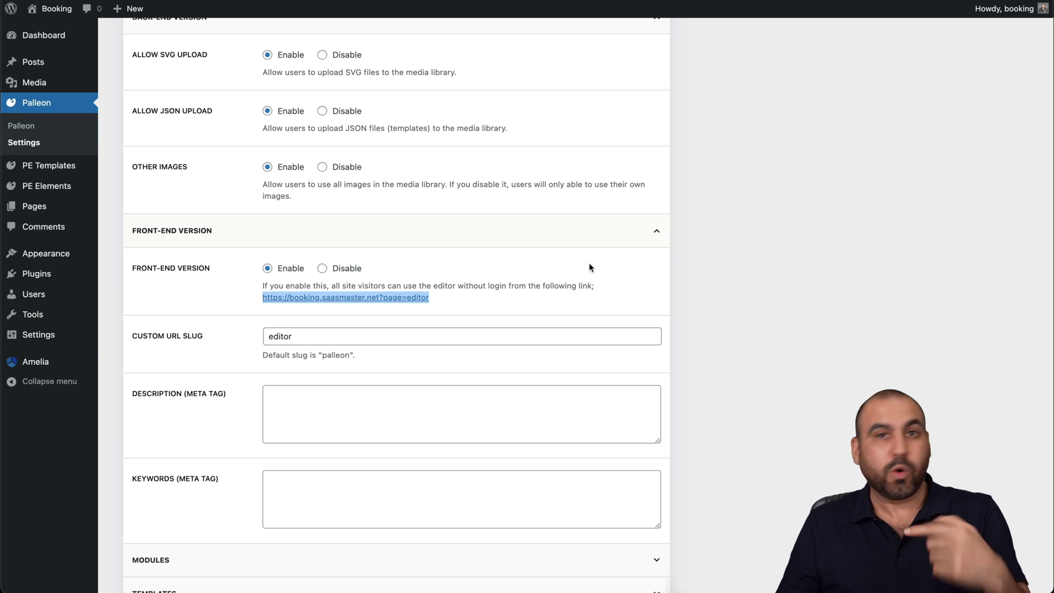
# - Examine the remaining sections of the Palleon settings, expanding Custom CSS, and return to the General section
pyautogui.scroll(-5, 589, 267)
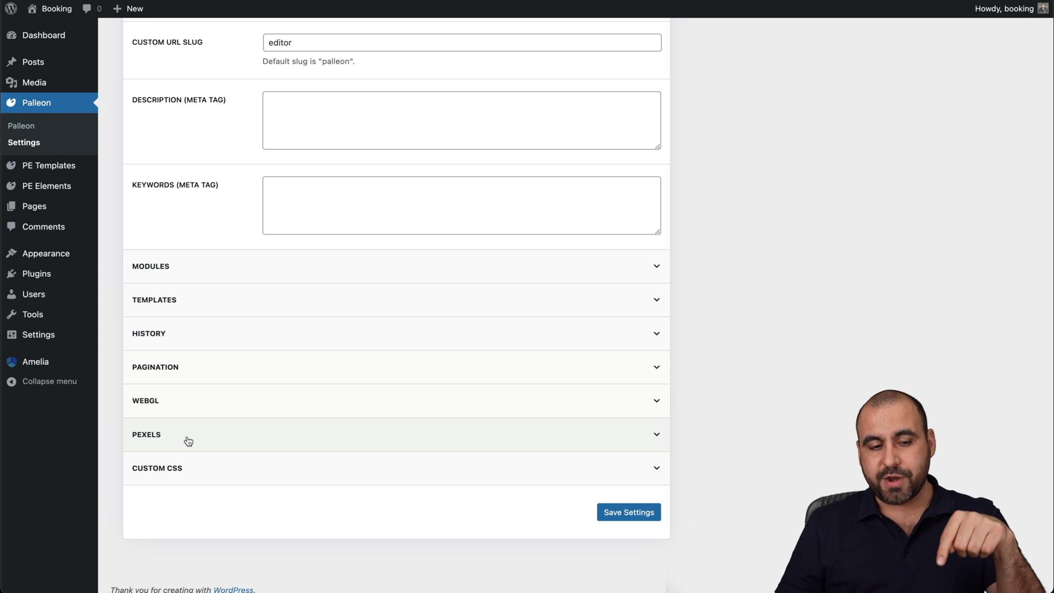
pyautogui.click(202, 467)
pyautogui.scroll(-3, 330, 499)
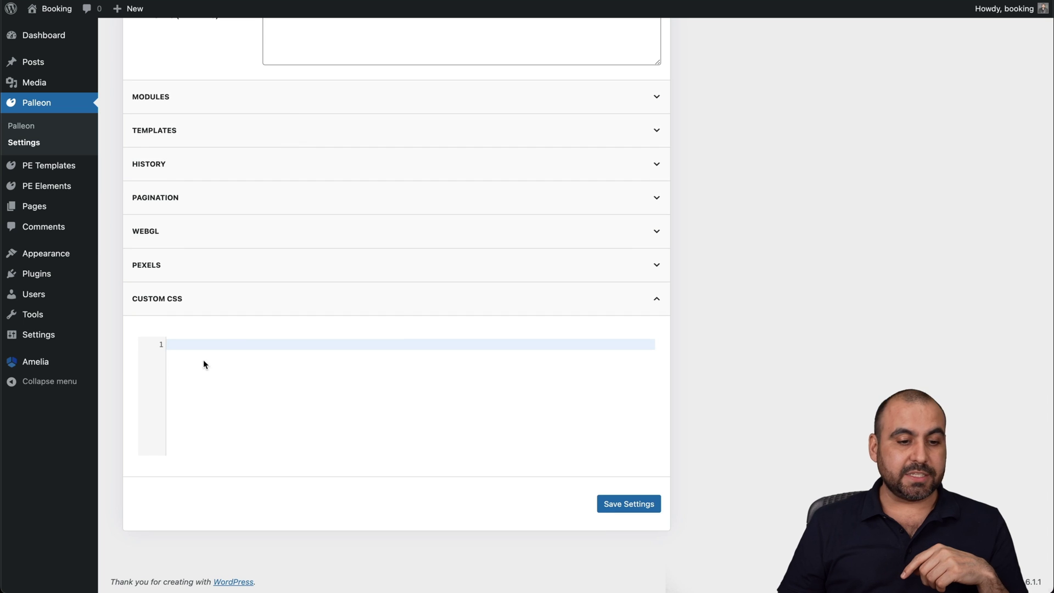
pyautogui.scroll(15, 291, 426)
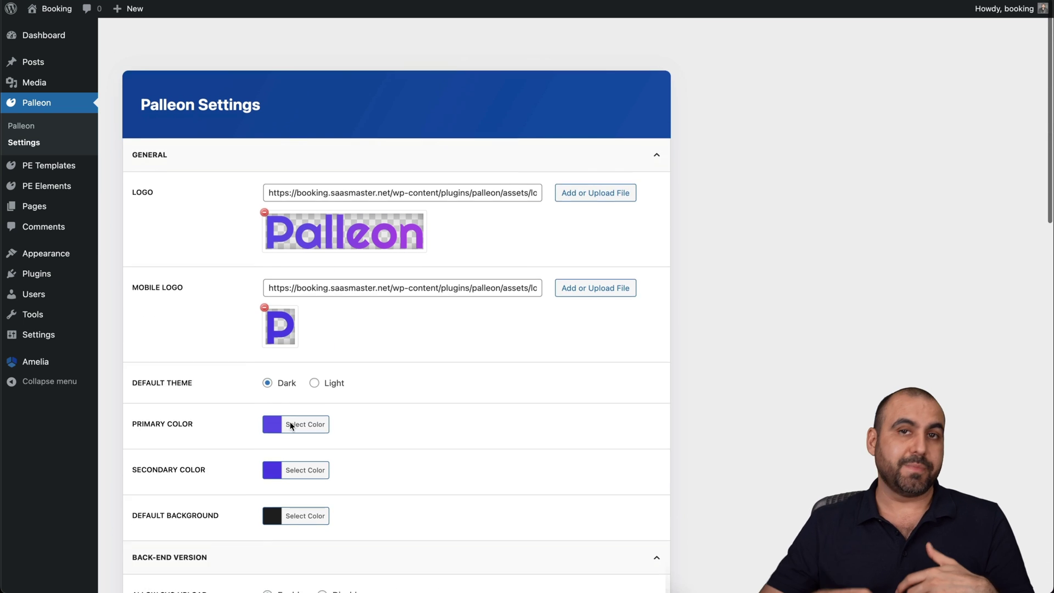